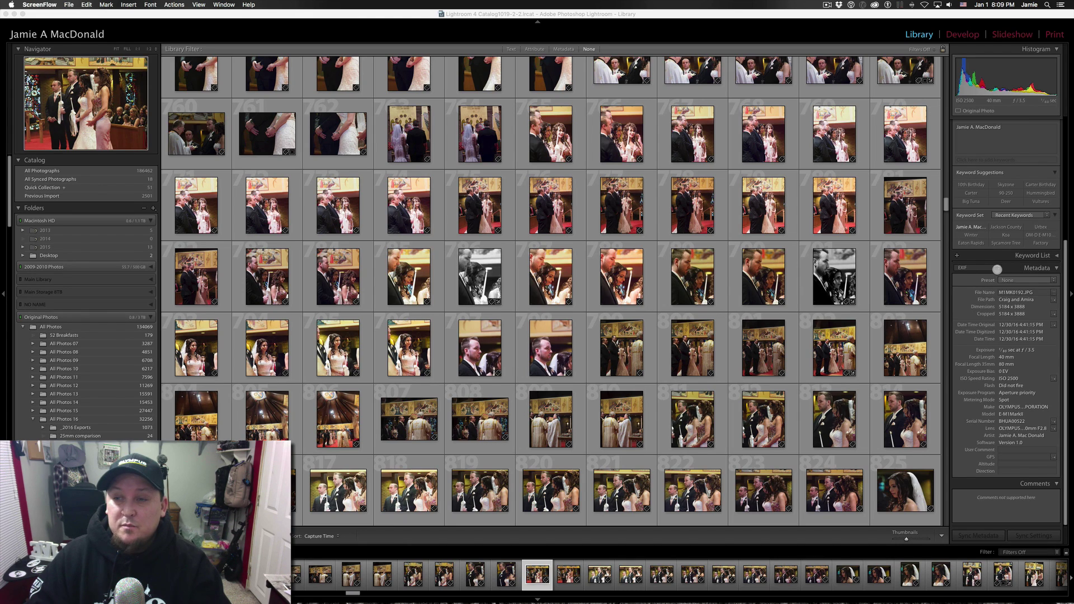
Step: Switch the Metadata panel to show the EXIF field set
{"action": "left_click", "coordinate": [998, 269]}
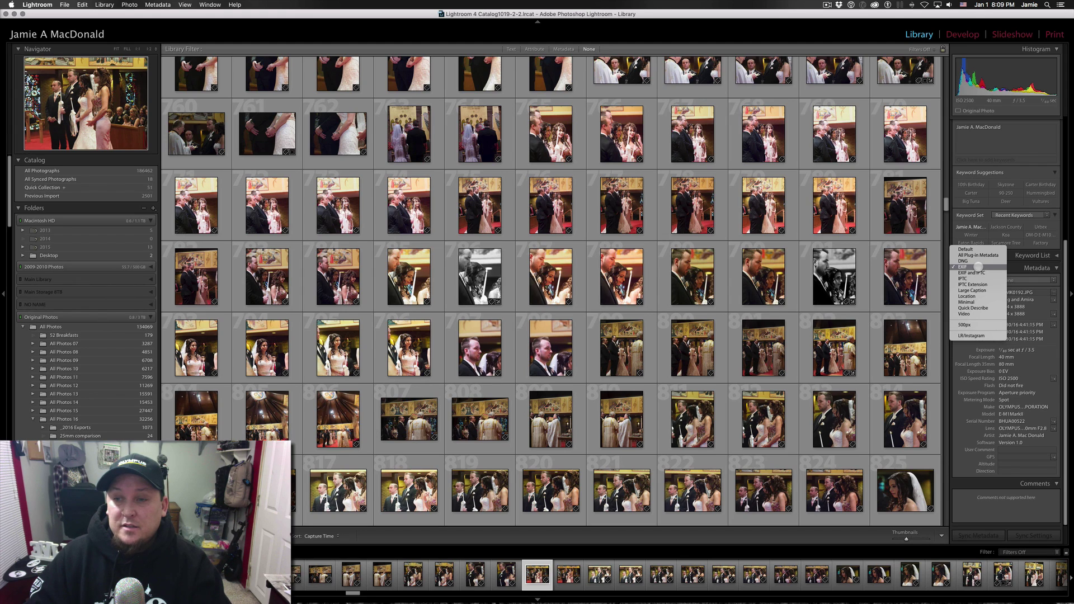
{"action": "left_click", "coordinate": [980, 267]}
{"action": "scroll", "coordinate": [1009, 269], "scroll_direction": "up", "scroll_amount": 1}
Step: Collapse and re-expand the metadata details, then bring up the metadata preset list
{"action": "left_click", "coordinate": [1056, 305]}
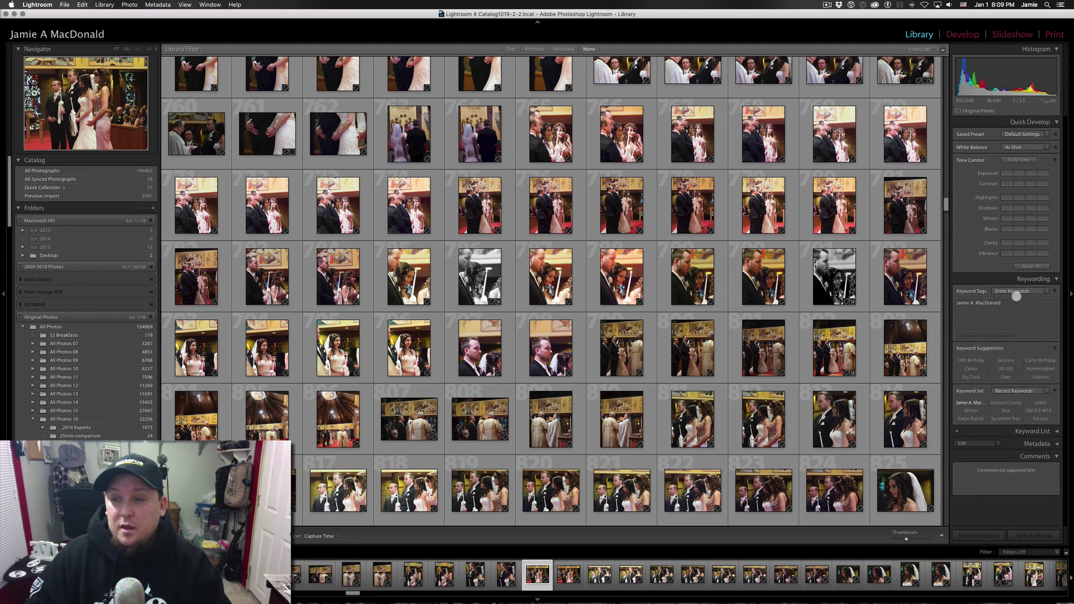
{"action": "left_click", "coordinate": [1052, 444]}
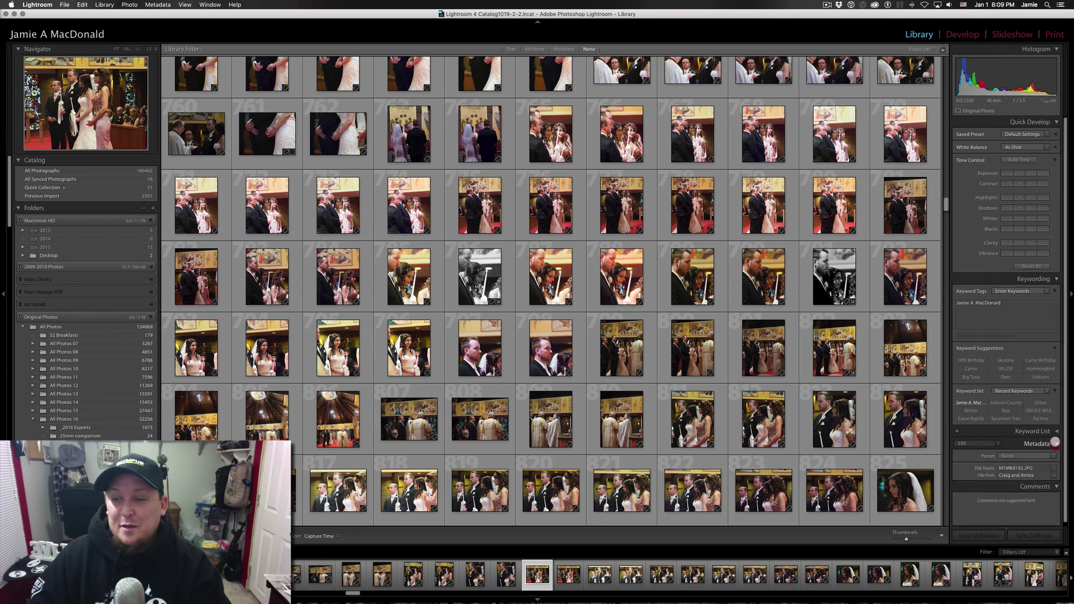
{"action": "scroll", "coordinate": [1039, 313], "scroll_direction": "down", "scroll_amount": 5}
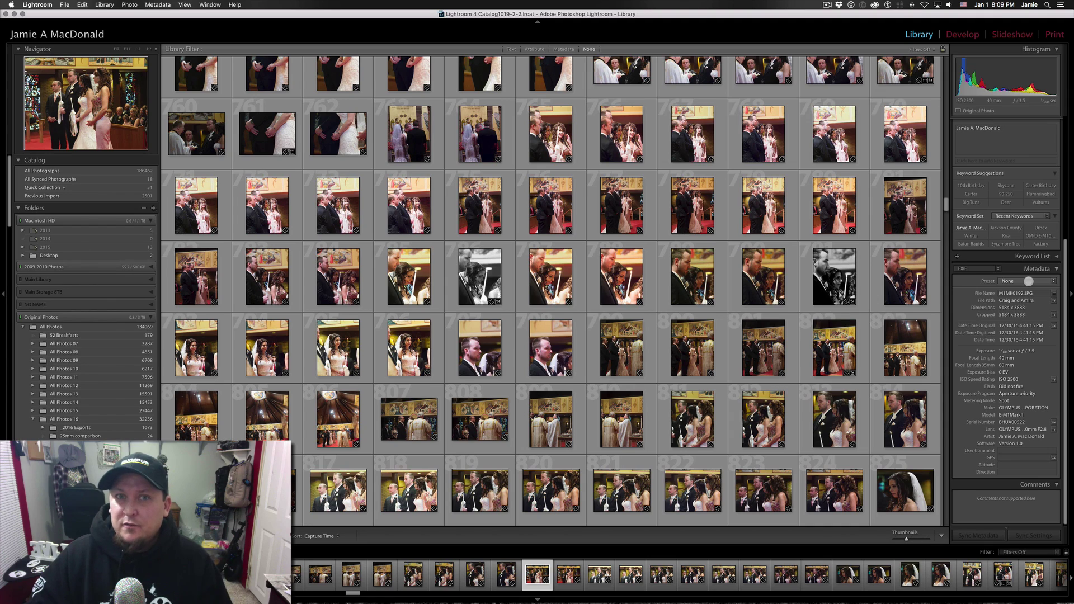
{"action": "left_click", "coordinate": [1029, 281]}
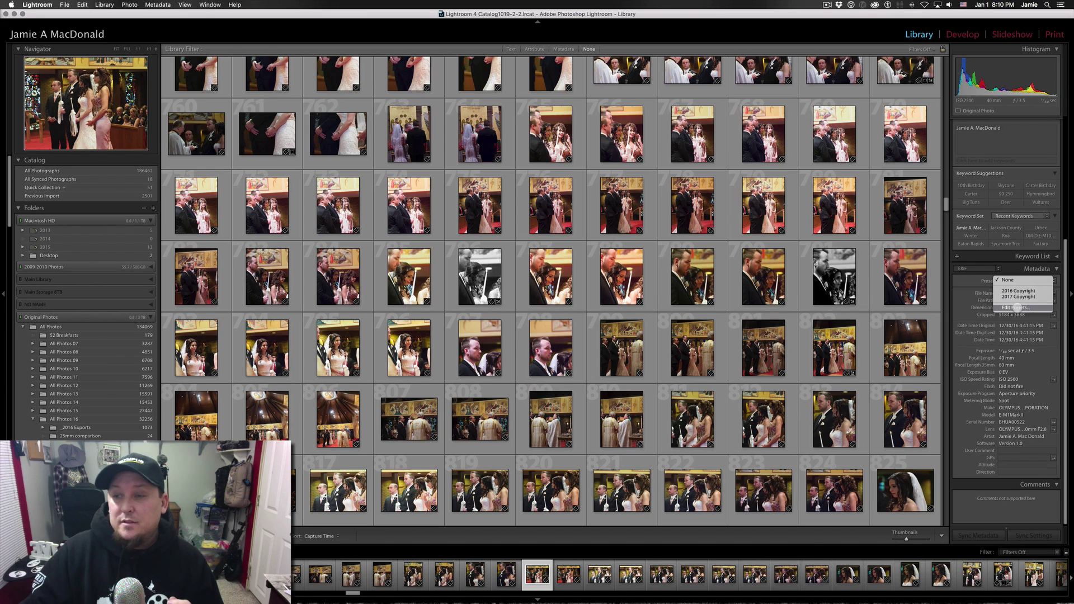
Step: Open Edit Metadata Presets, review the saved presets list, and select the Copy Name text
{"action": "left_click", "coordinate": [1018, 308]}
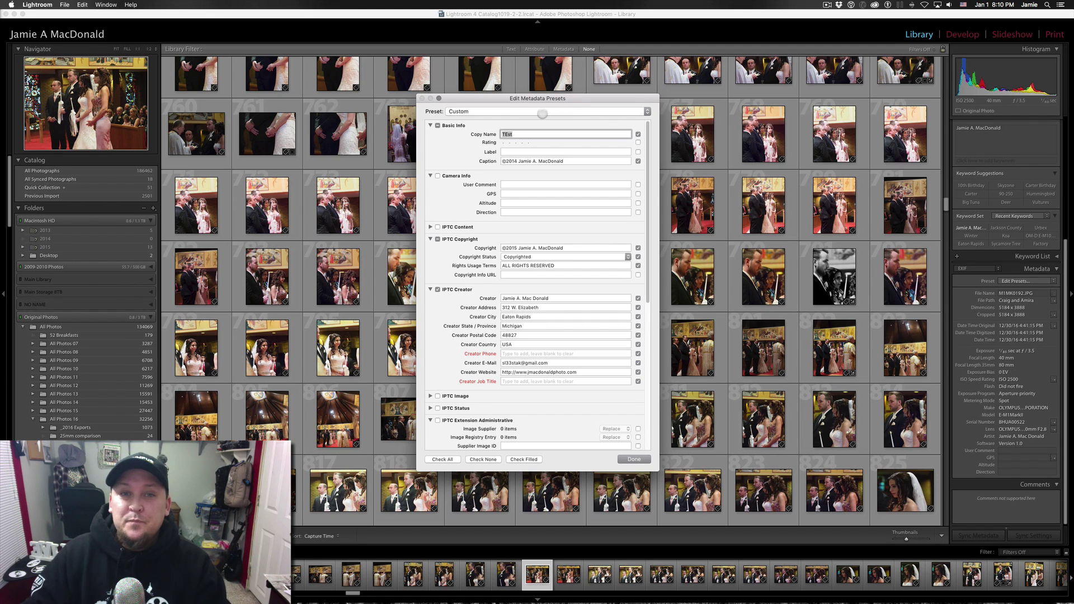
{"action": "left_click", "coordinate": [543, 113]}
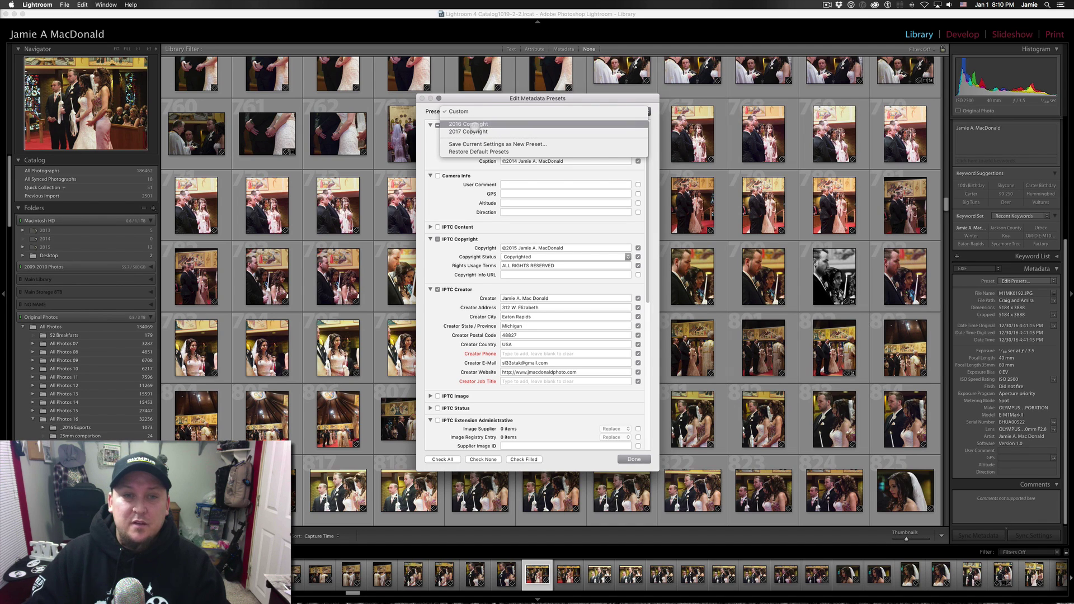
{"action": "left_click", "coordinate": [473, 100]}
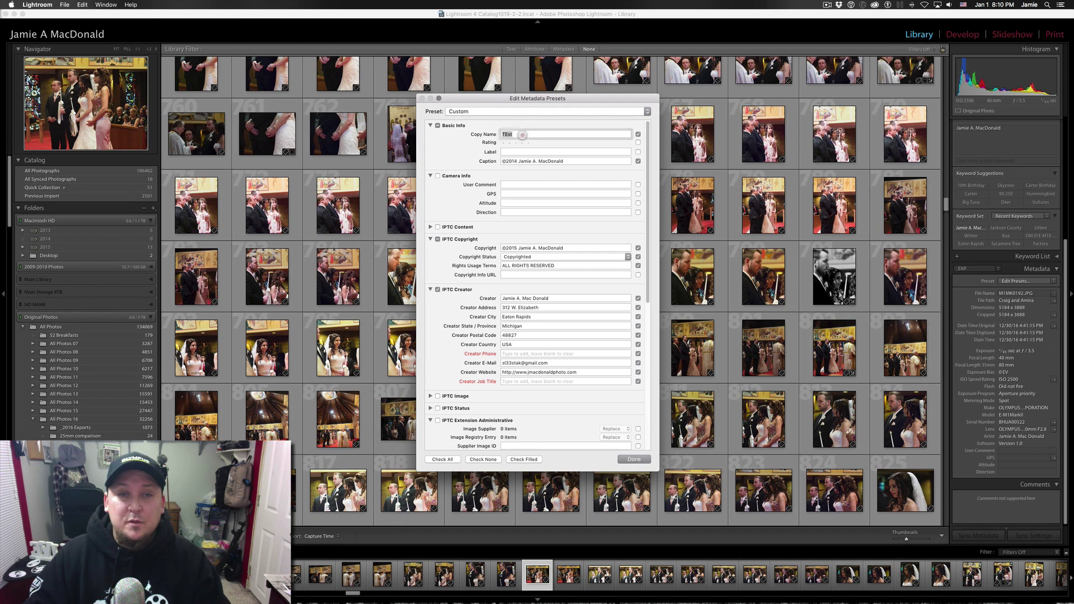
{"action": "double_click", "coordinate": [523, 135]}
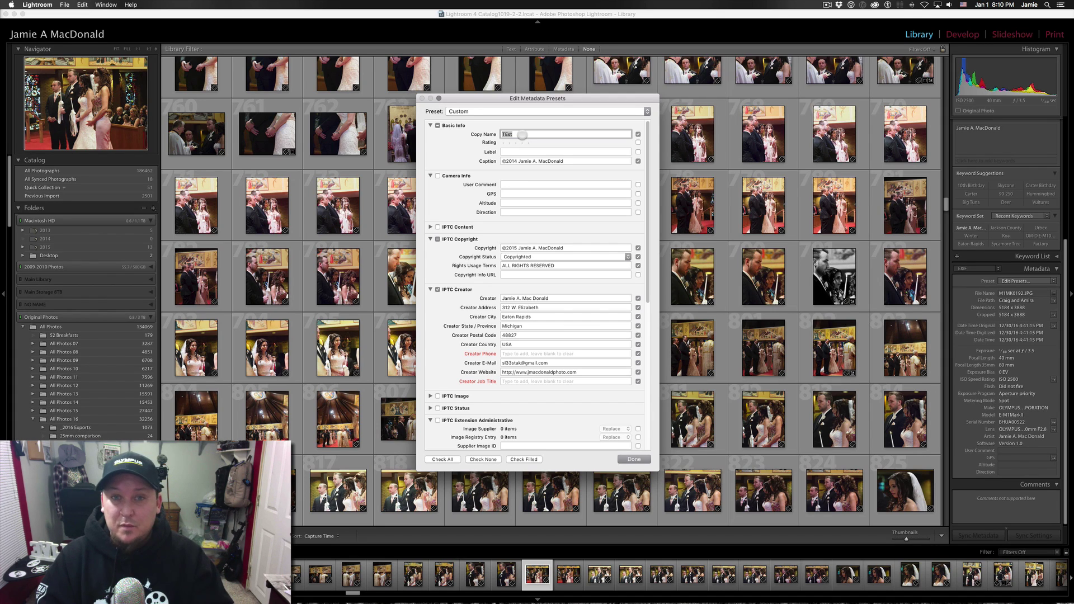
Step: Set the preset's Copy Name to 'Test Meta' and replace the Caption with 'Test'
{"action": "type", "text": "Test Meta"}
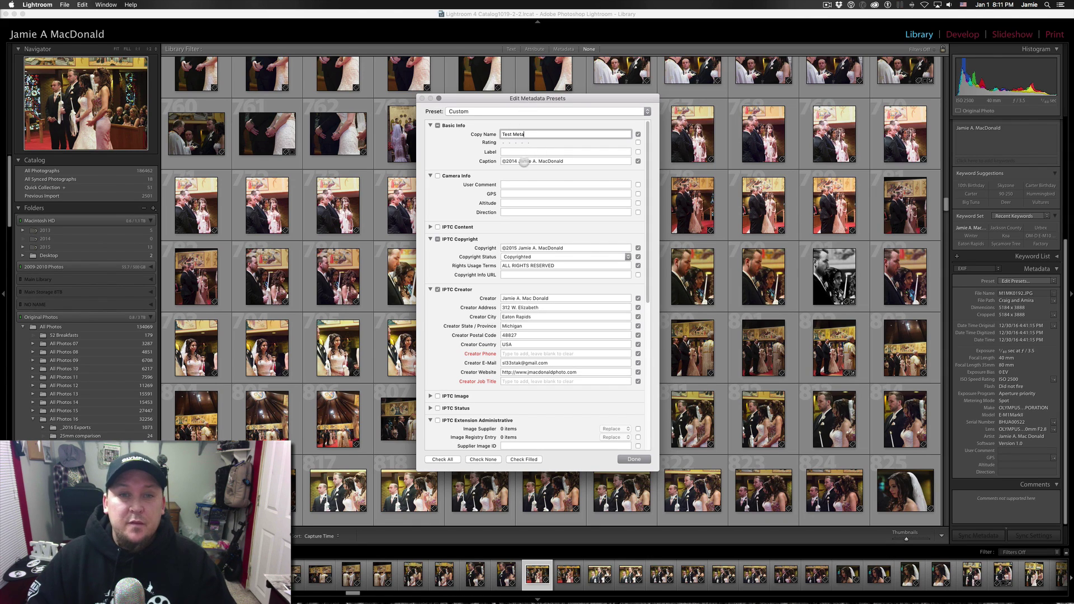
{"action": "left_click", "coordinate": [526, 162]}
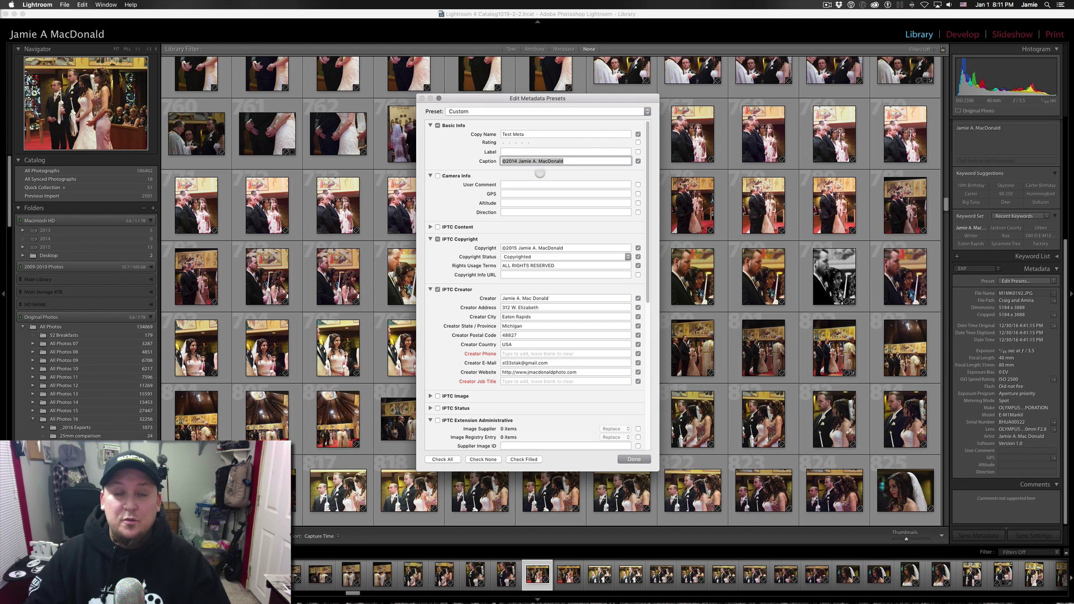
{"action": "type", "text": "Test"}
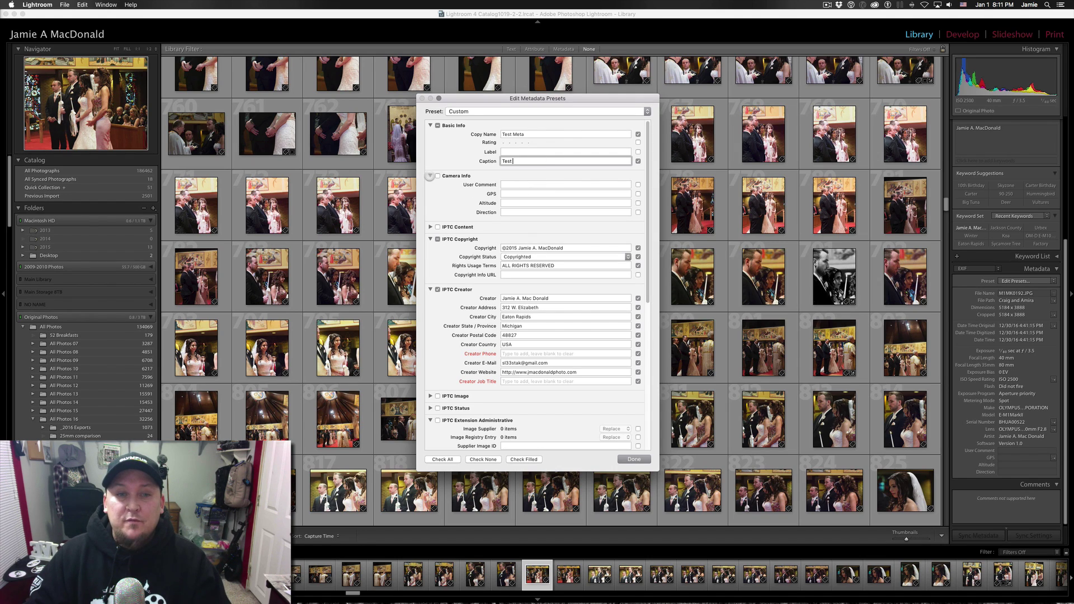
Step: Collapse the Camera Info section, and briefly expand then re-collapse IPTC Content
{"action": "left_click", "coordinate": [430, 176]}
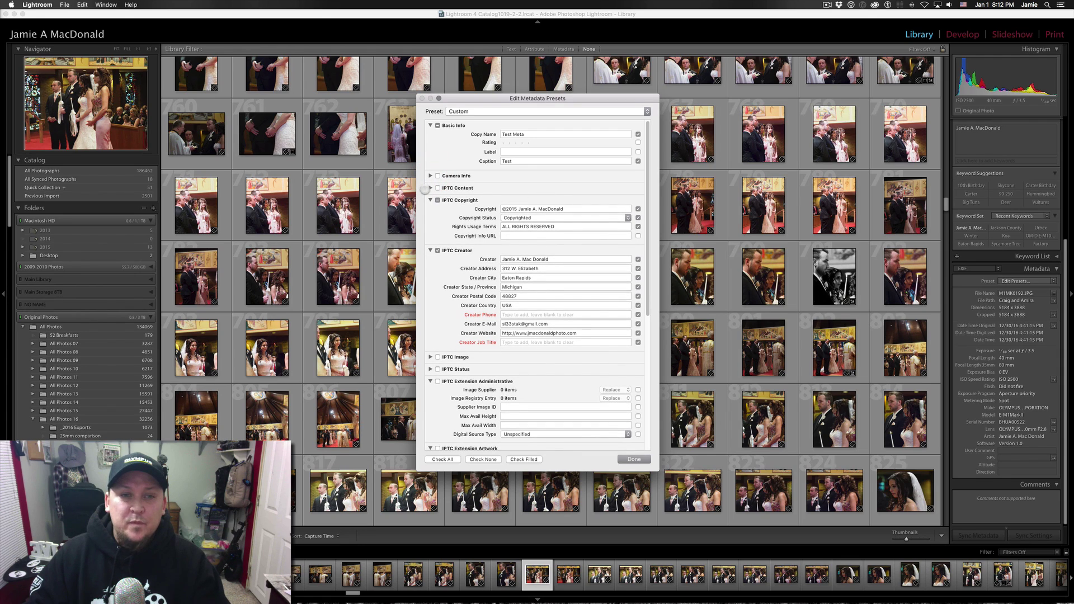
{"action": "left_click", "coordinate": [429, 188]}
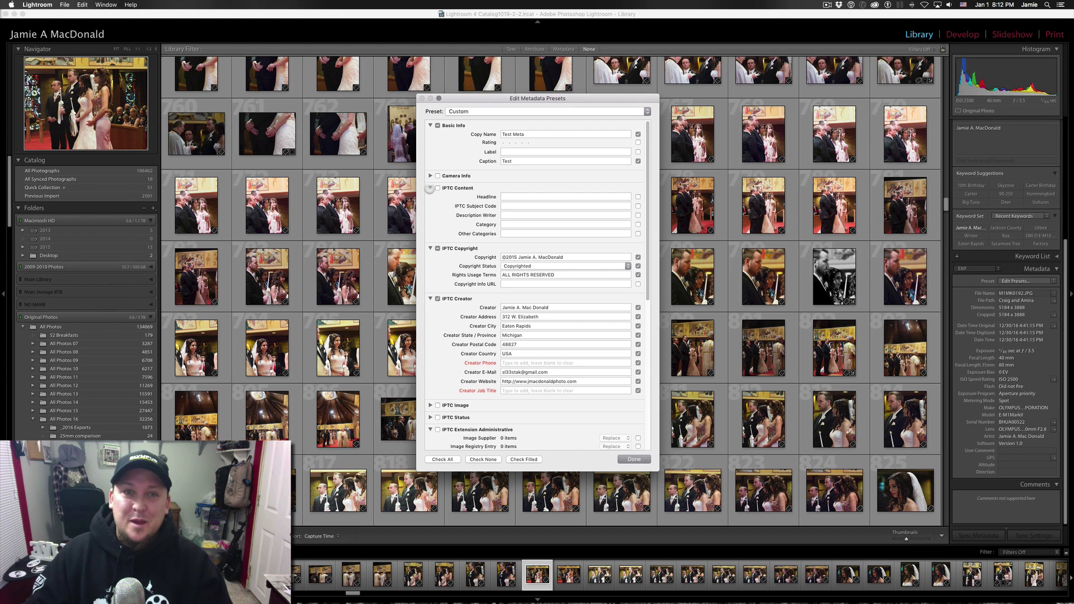
{"action": "left_click", "coordinate": [430, 188]}
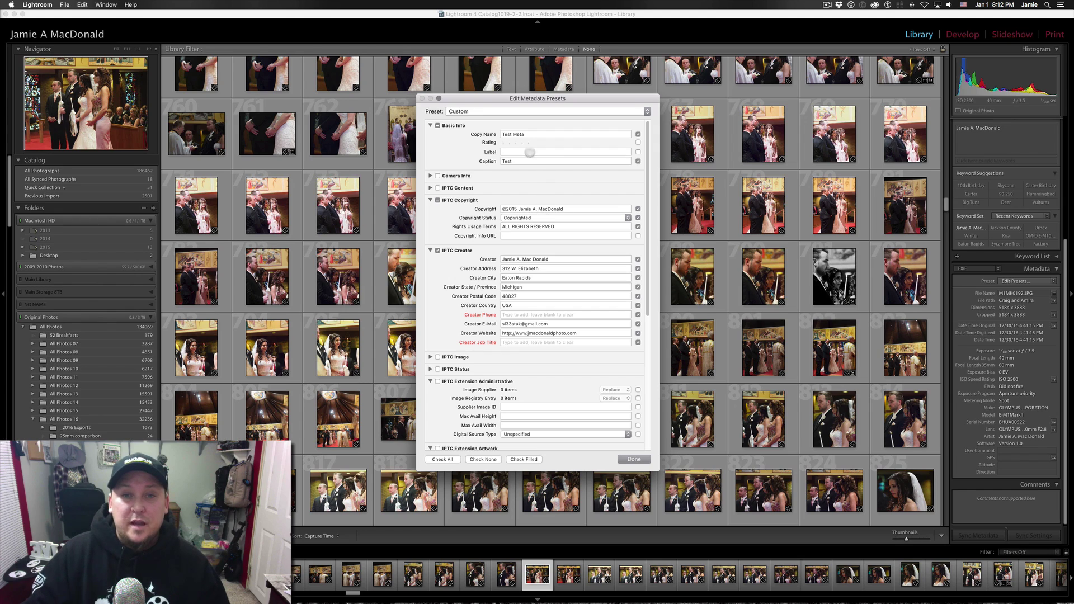
{"action": "left_click", "coordinate": [529, 151]}
{"action": "key", "text": "alt"}
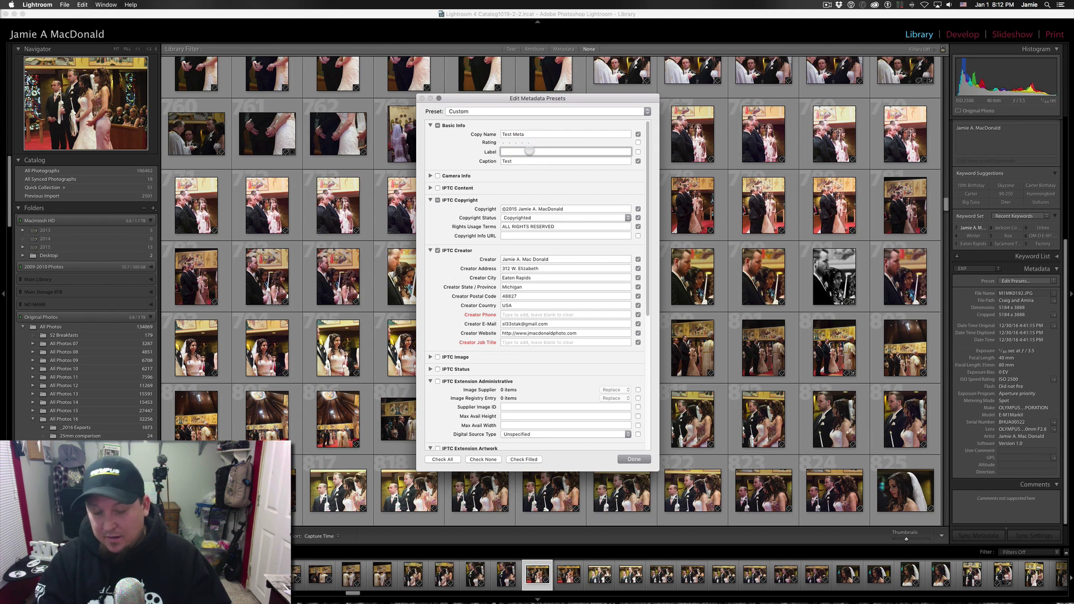
{"action": "type", "text": "©"}
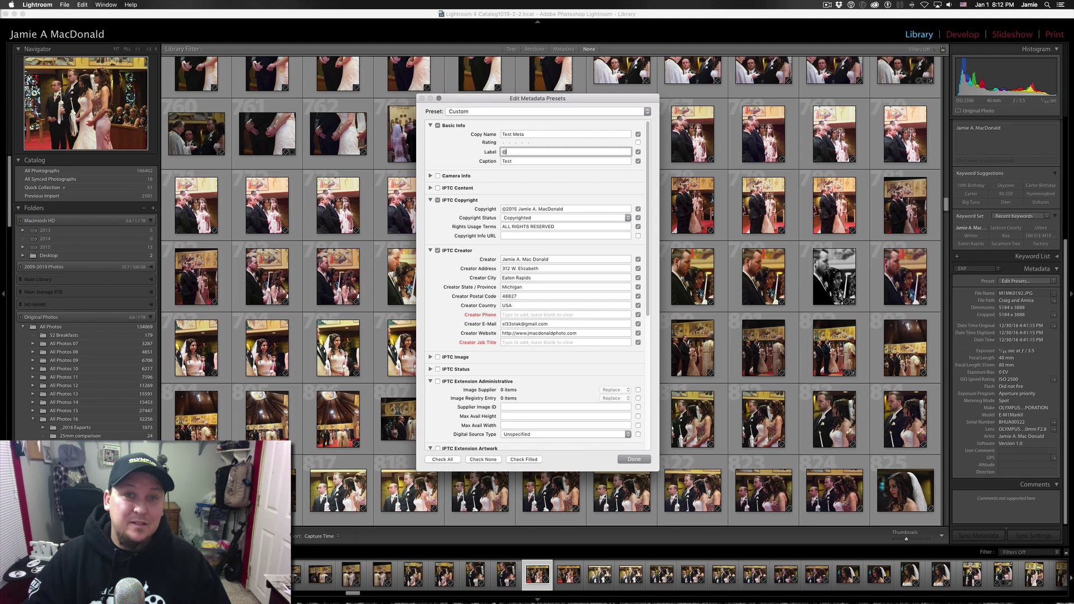
{"action": "key", "text": "BackSpace"}
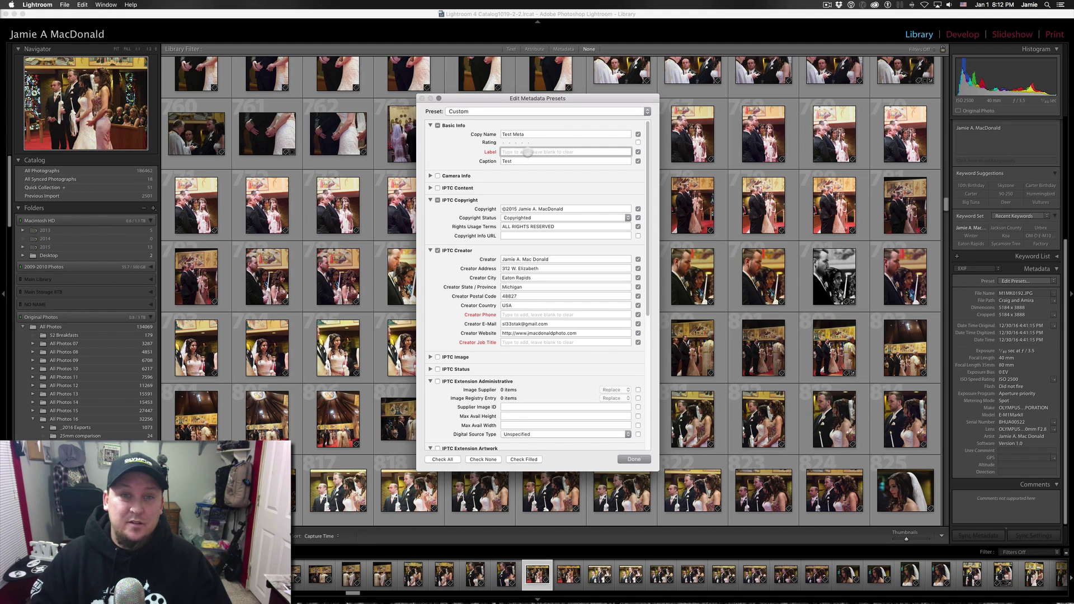
{"action": "left_click", "coordinate": [528, 152]}
{"action": "type", "text": "©"}
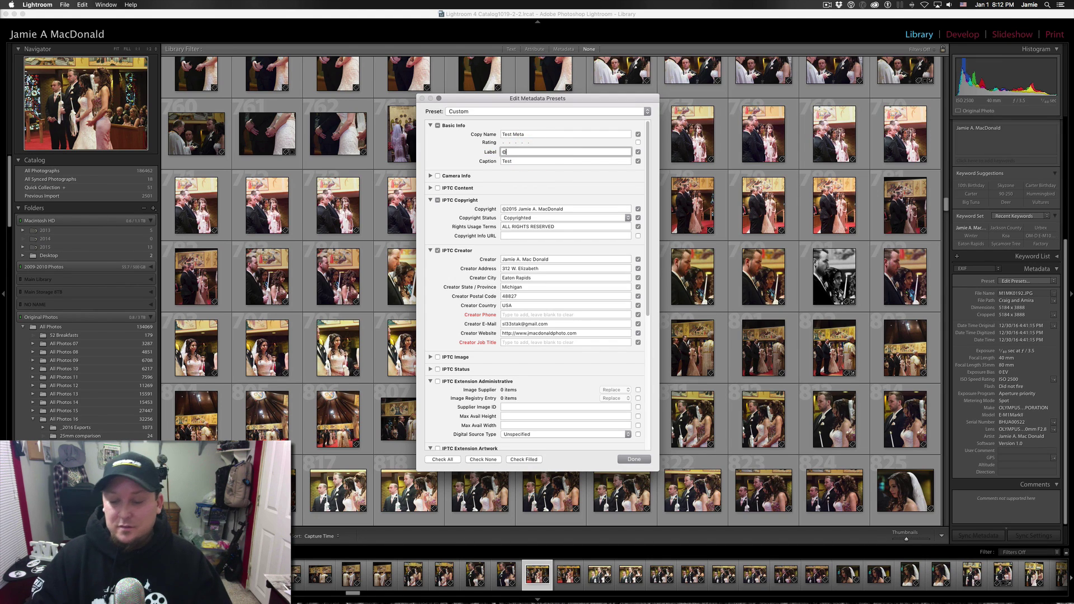
{"action": "key", "text": "BackSpace"}
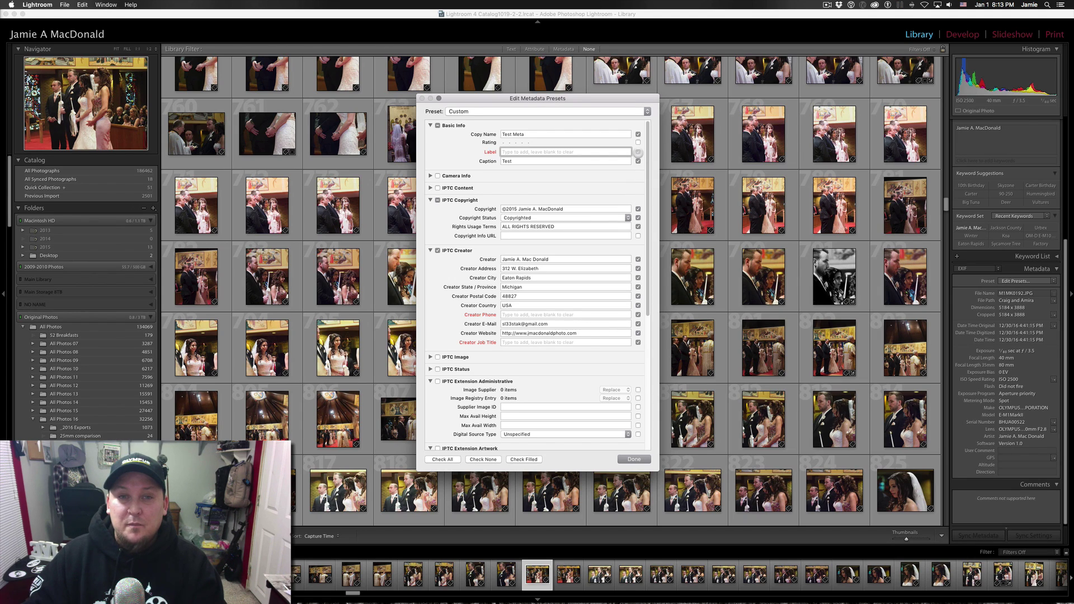
{"action": "left_click", "coordinate": [638, 152]}
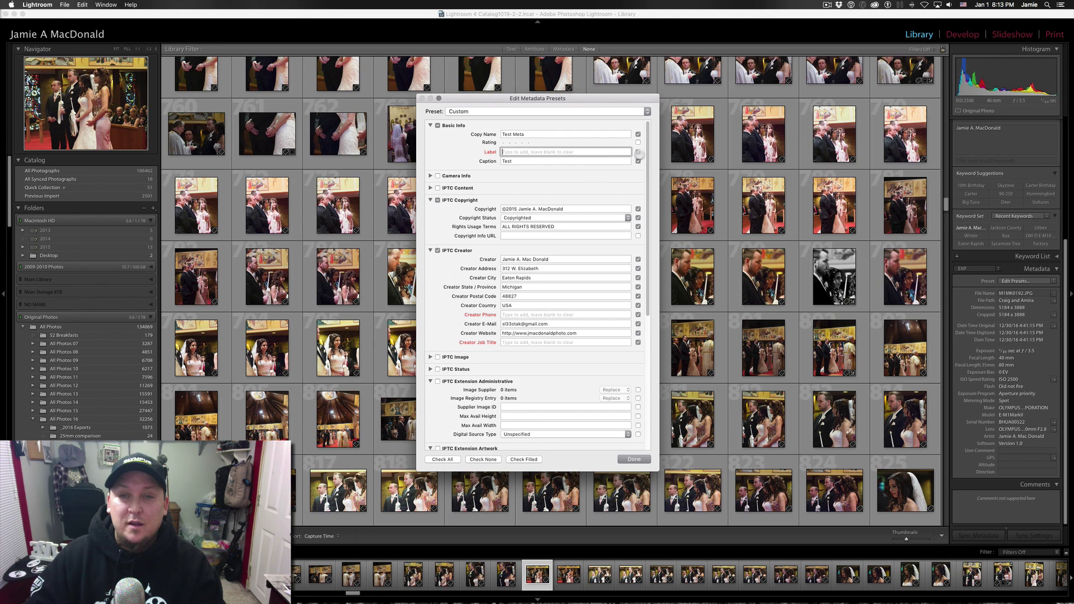
{"action": "left_click", "coordinate": [638, 152]}
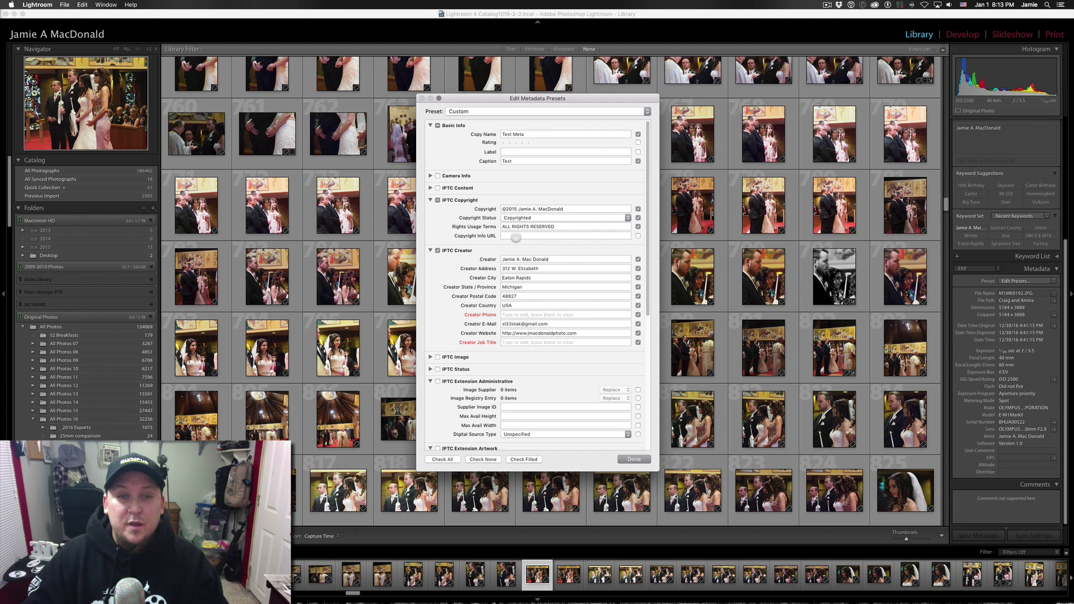
Step: Delete the stray space from the Creator surname in the metadata preset
{"action": "left_click", "coordinate": [516, 236]}
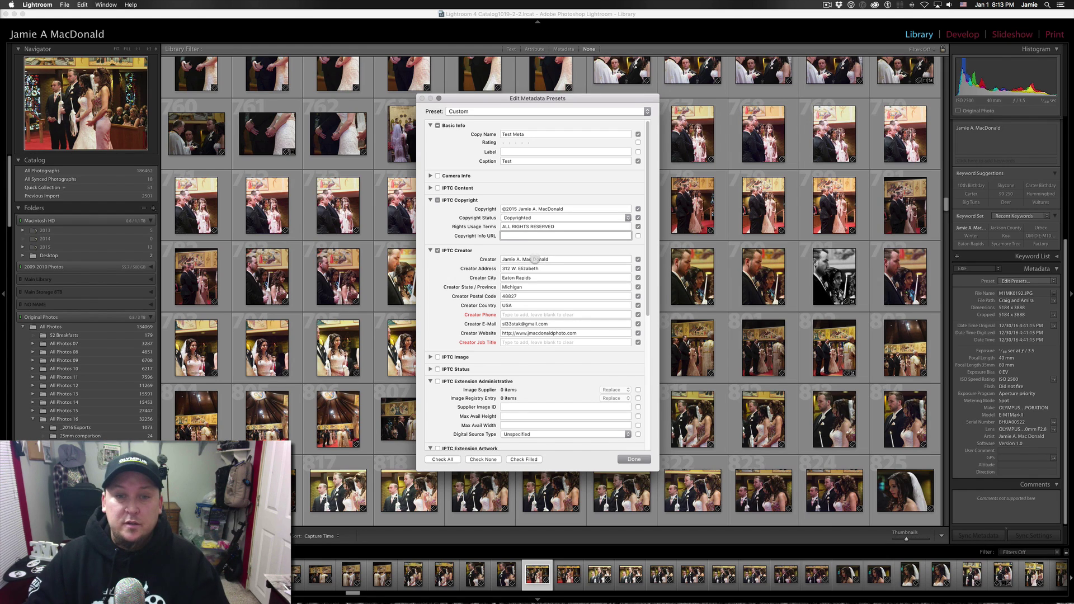
{"action": "left_click", "coordinate": [534, 259]}
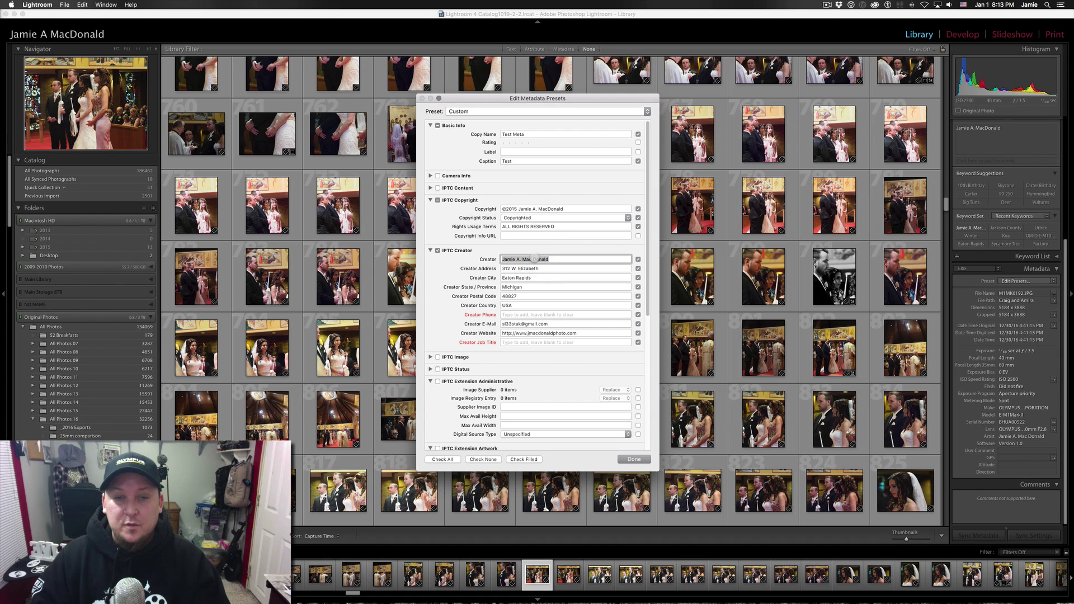
{"action": "left_click", "coordinate": [535, 259]}
{"action": "key", "text": "BackSpace"}
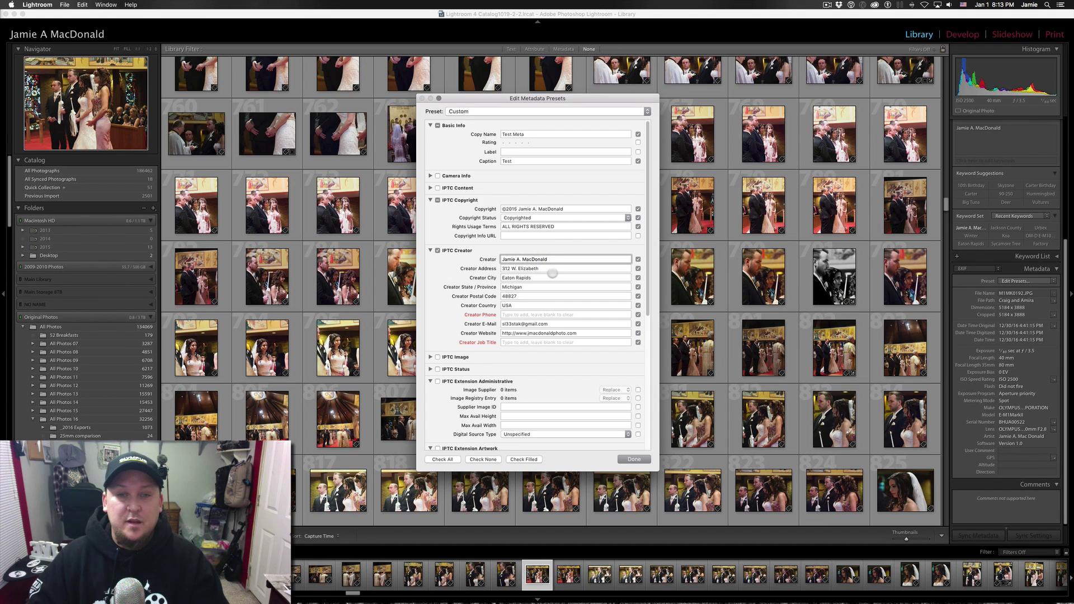
{"action": "left_click", "coordinate": [554, 269]}
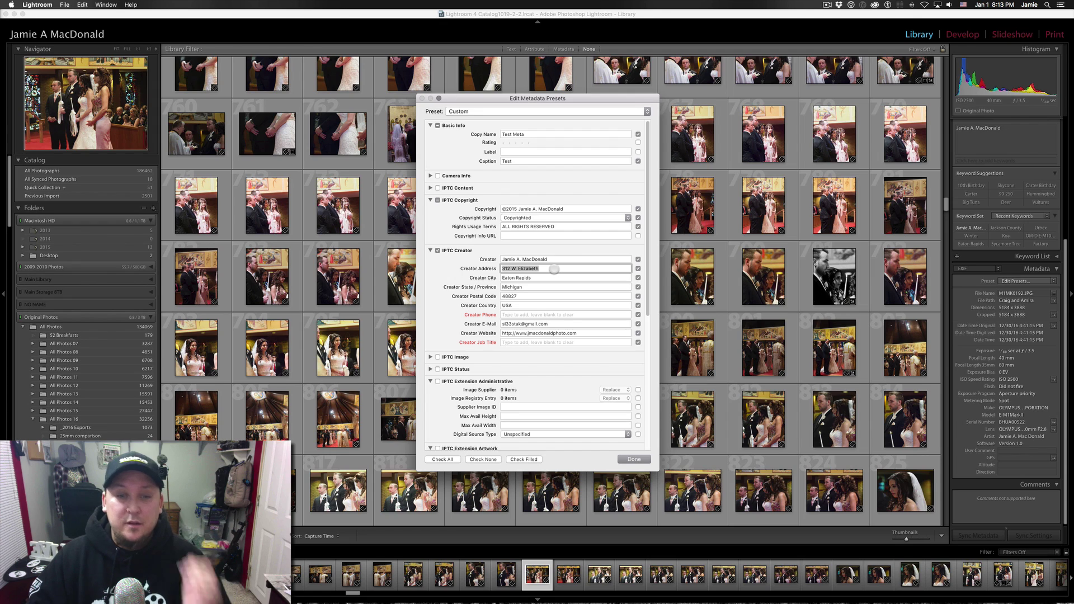
Step: Save the edited metadata as a new preset named 'Test' and close the preset editor
{"action": "scroll", "coordinate": [558, 271], "scroll_direction": "down", "scroll_amount": 6}
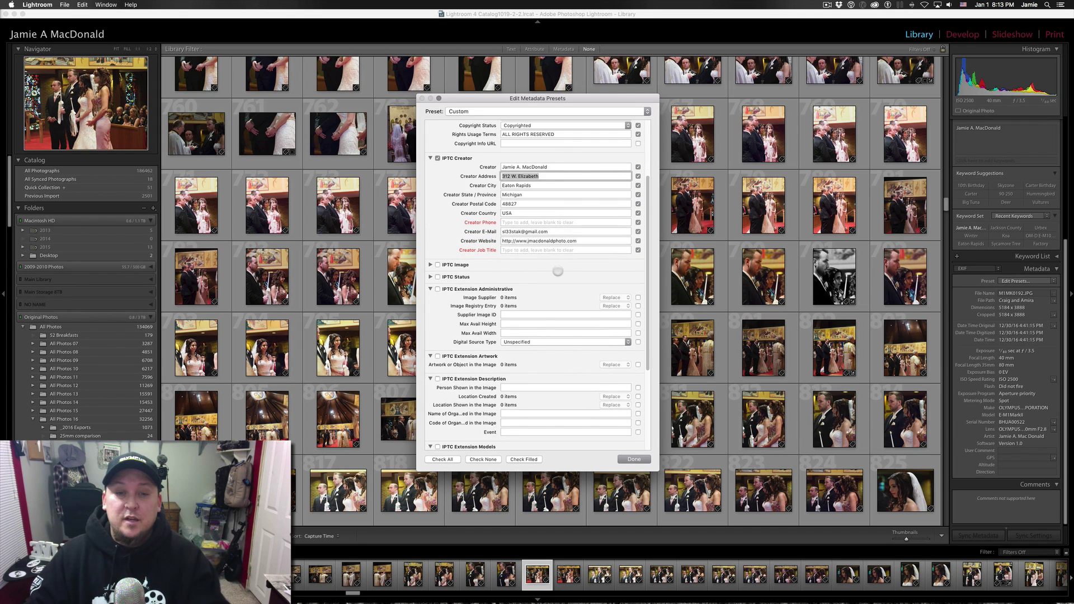
{"action": "left_click", "coordinate": [632, 459]}
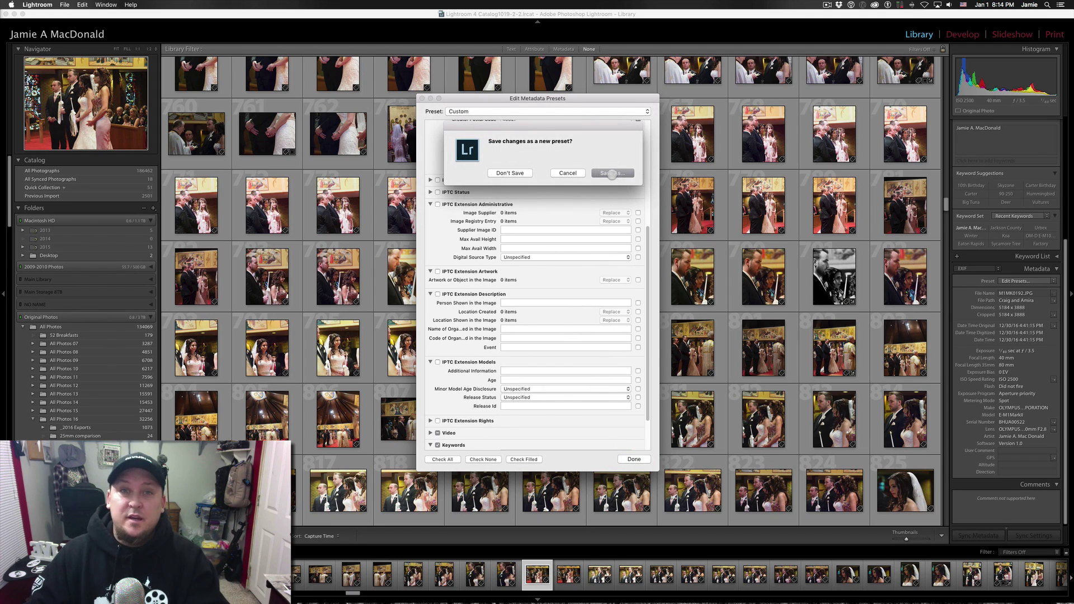
{"action": "left_click", "coordinate": [612, 174]}
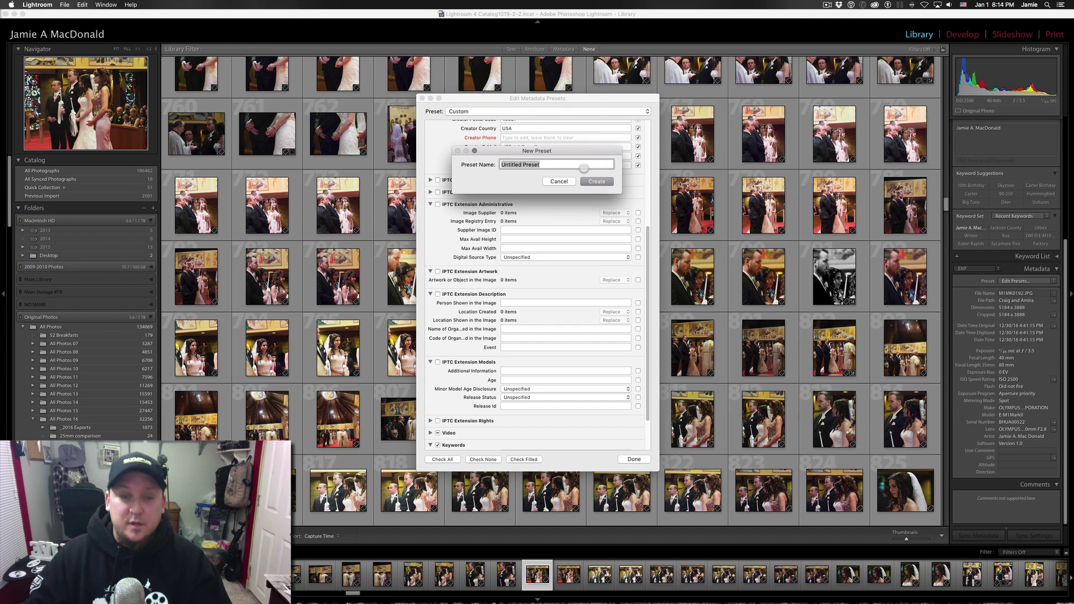
{"action": "type", "text": "Test"}
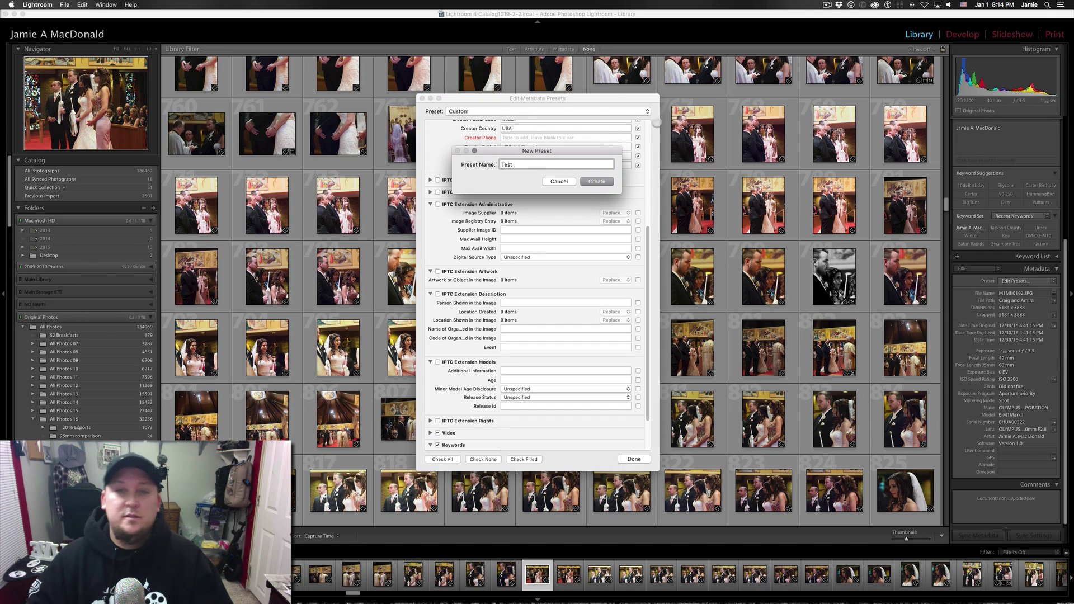
{"action": "left_click", "coordinate": [607, 181]}
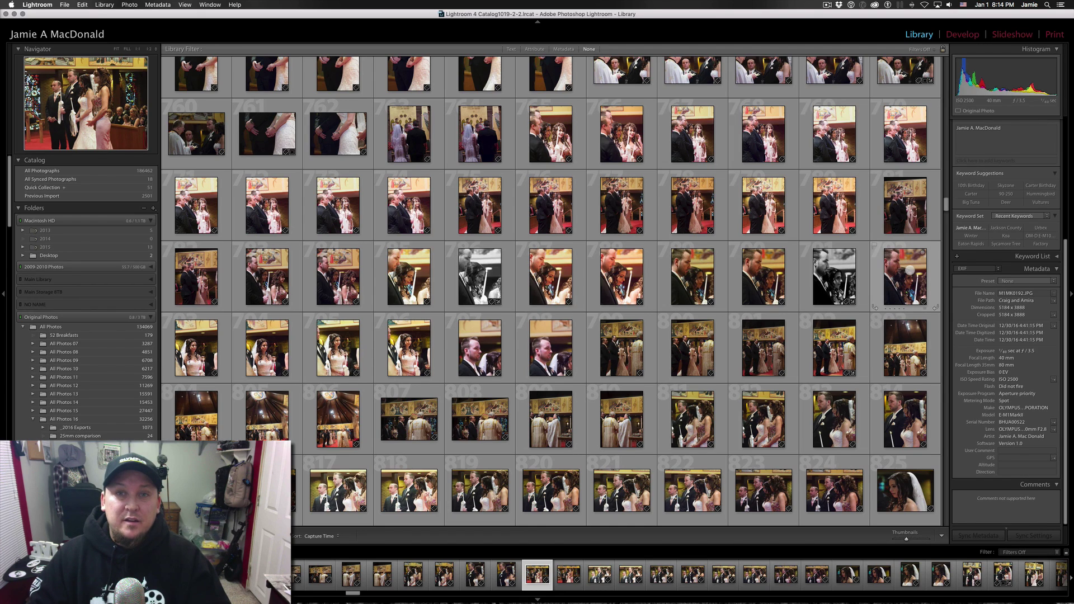
{"action": "mouse_move", "coordinate": [910, 270]}
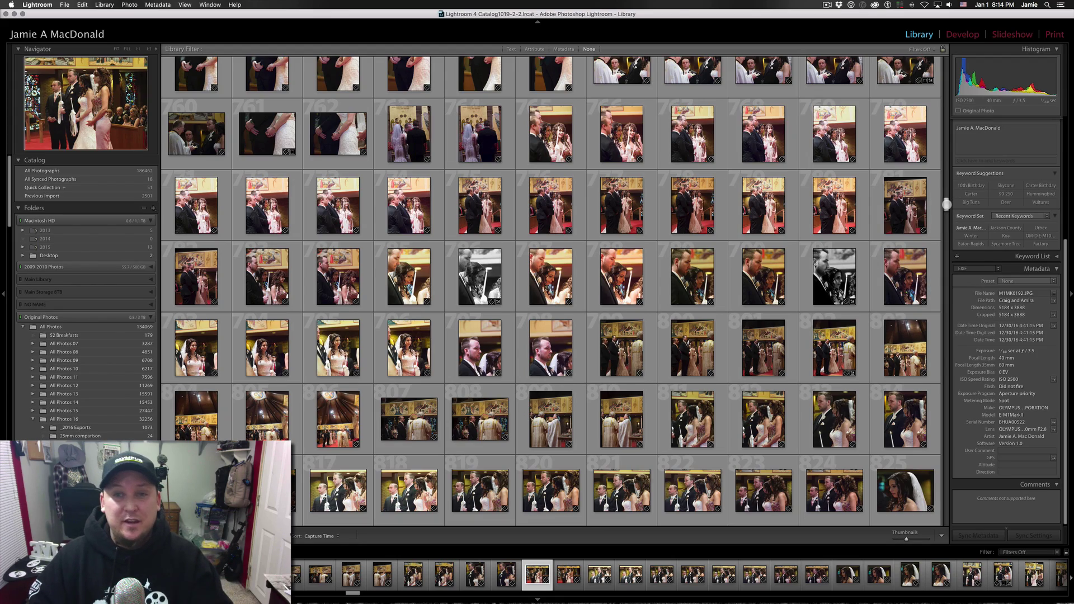
Step: Scroll the Library grid back up and select all wedding photos with Cmd+A
{"action": "left_click_drag", "start_coordinate": [946, 204], "coordinate": [946, 74]}
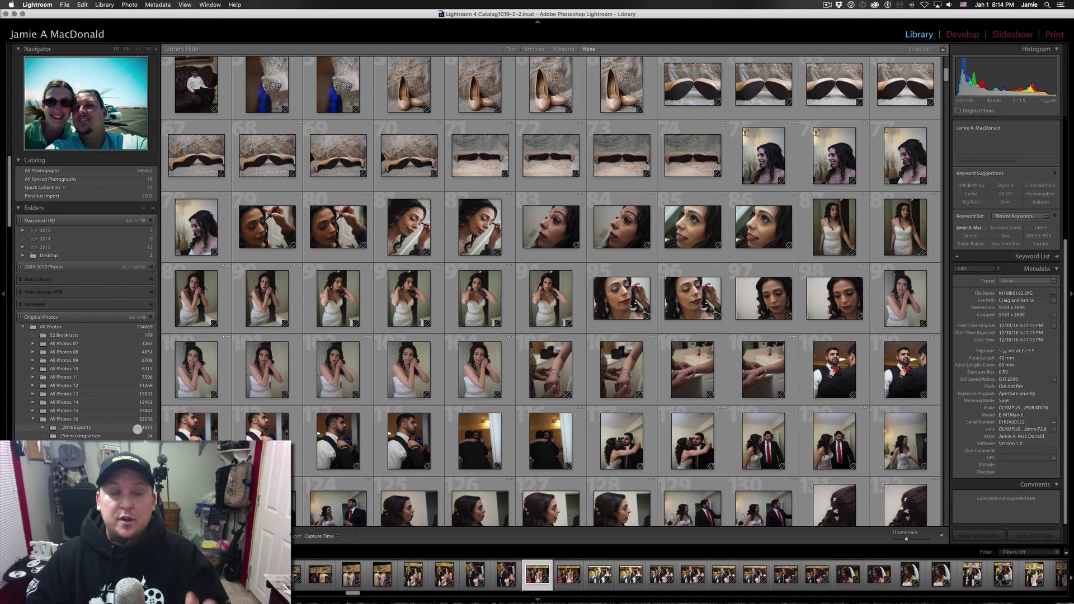
{"action": "scroll", "coordinate": [532, 383], "scroll_direction": "down", "scroll_amount": 5}
{"action": "scroll", "coordinate": [532, 383], "scroll_direction": "down", "scroll_amount": 2}
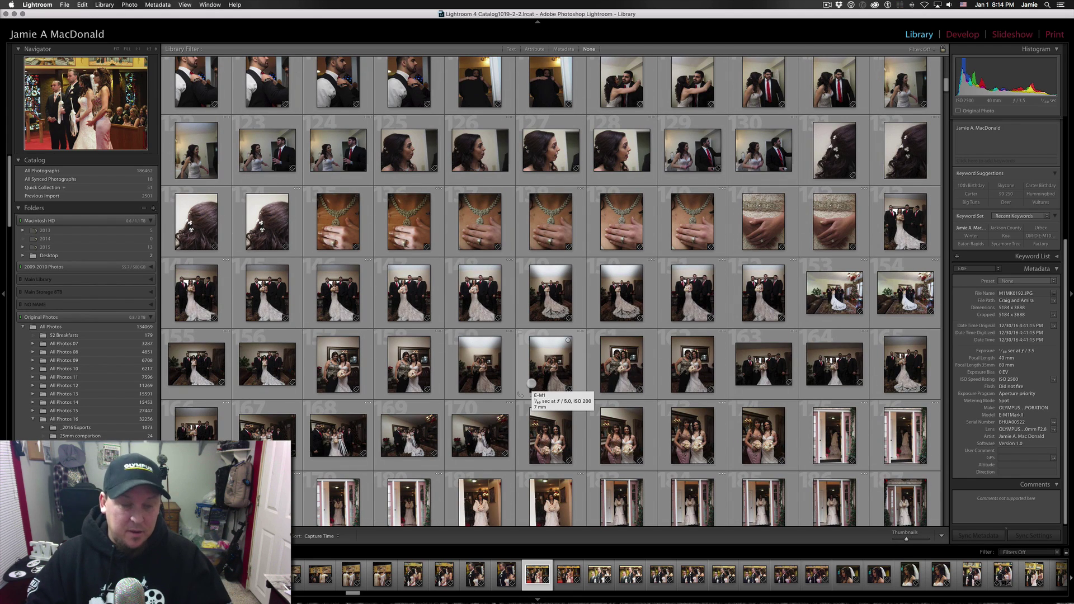
{"action": "key", "text": "super+a"}
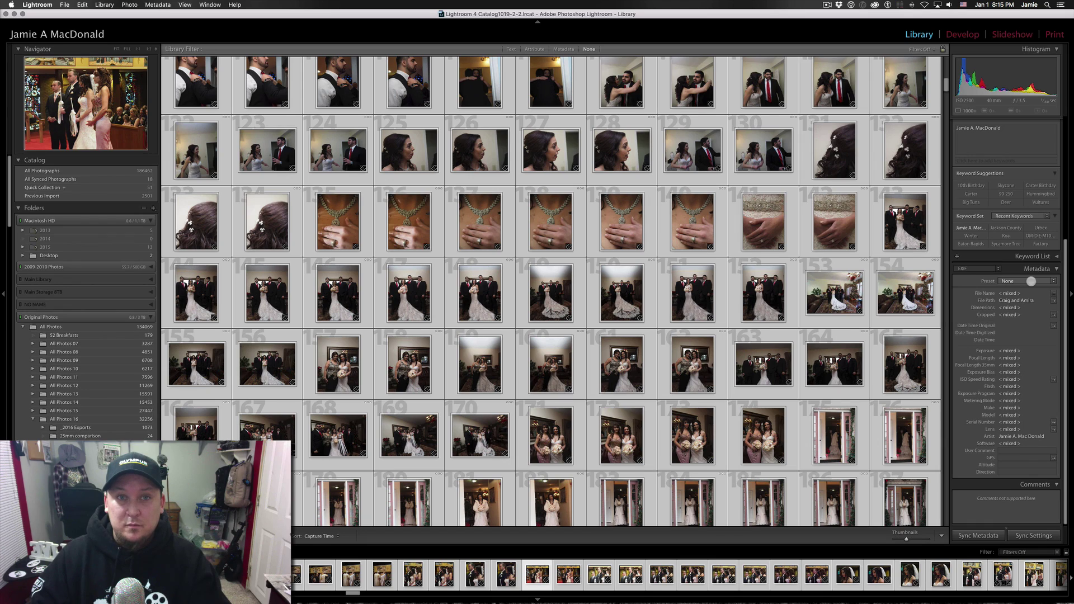
Step: Apply the 2016 Copyright metadata preset to all selected photos
{"action": "left_click", "coordinate": [1032, 282]}
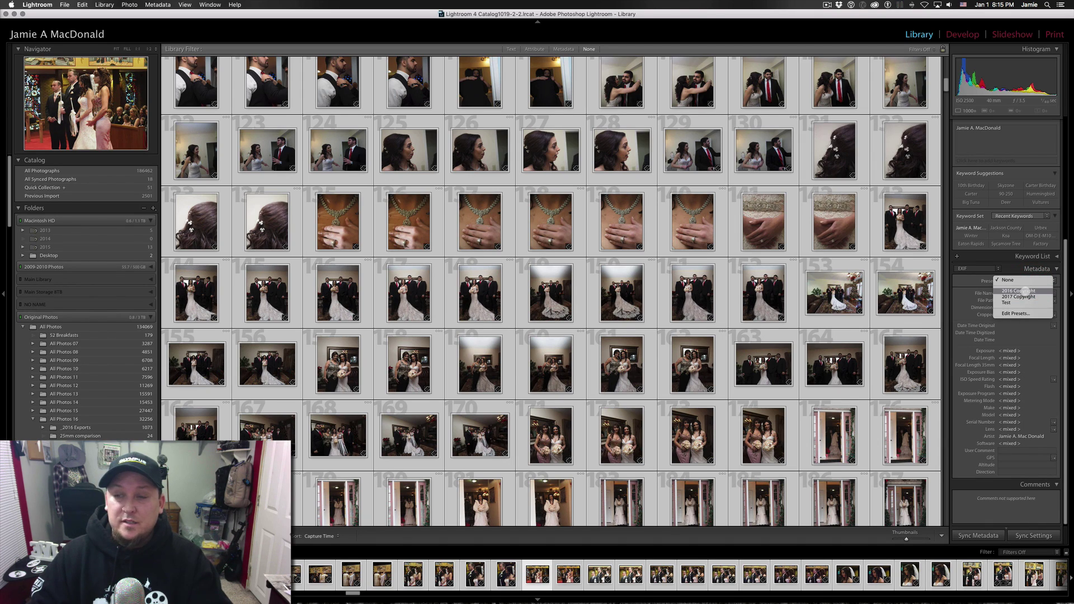
{"action": "left_click", "coordinate": [1024, 291]}
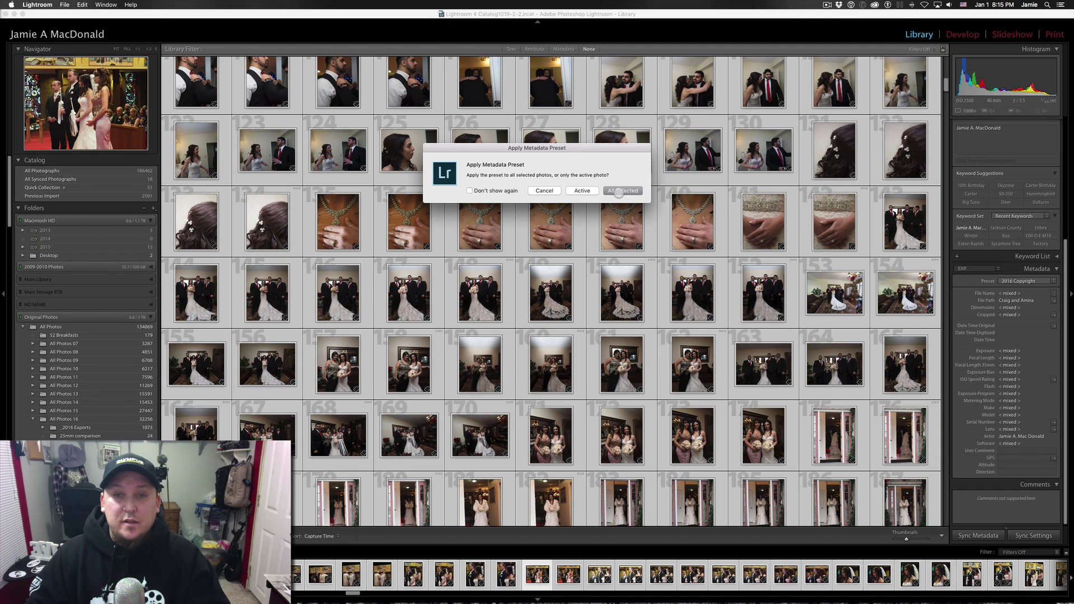
{"action": "left_click", "coordinate": [618, 191]}
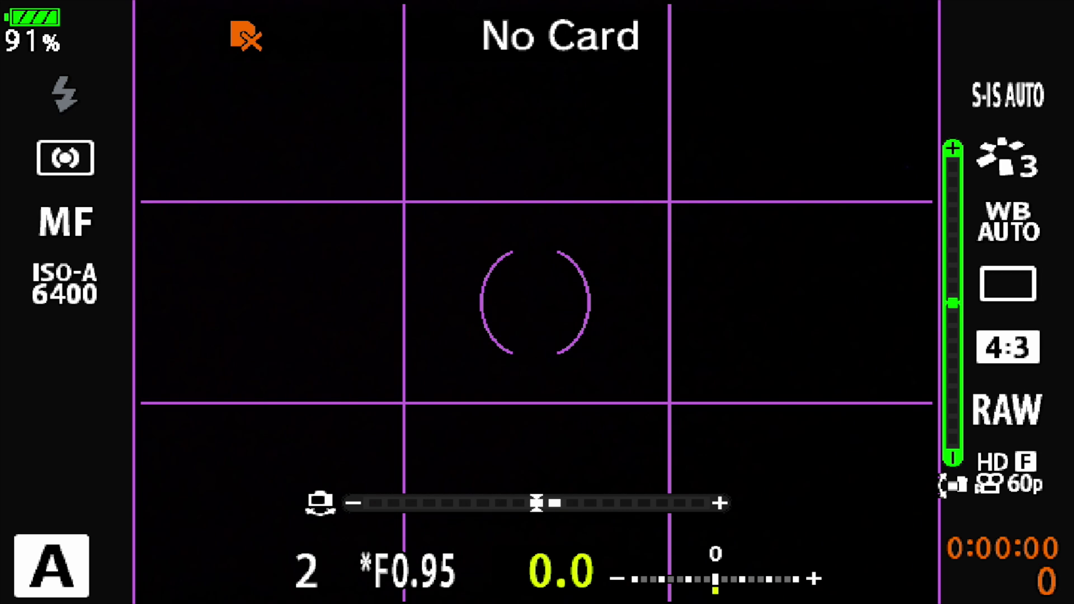
Step: Open the camera menu and step through the Custom Menu sub-pages to H1 Record/Erase
{"action": "key", "text": "m"}
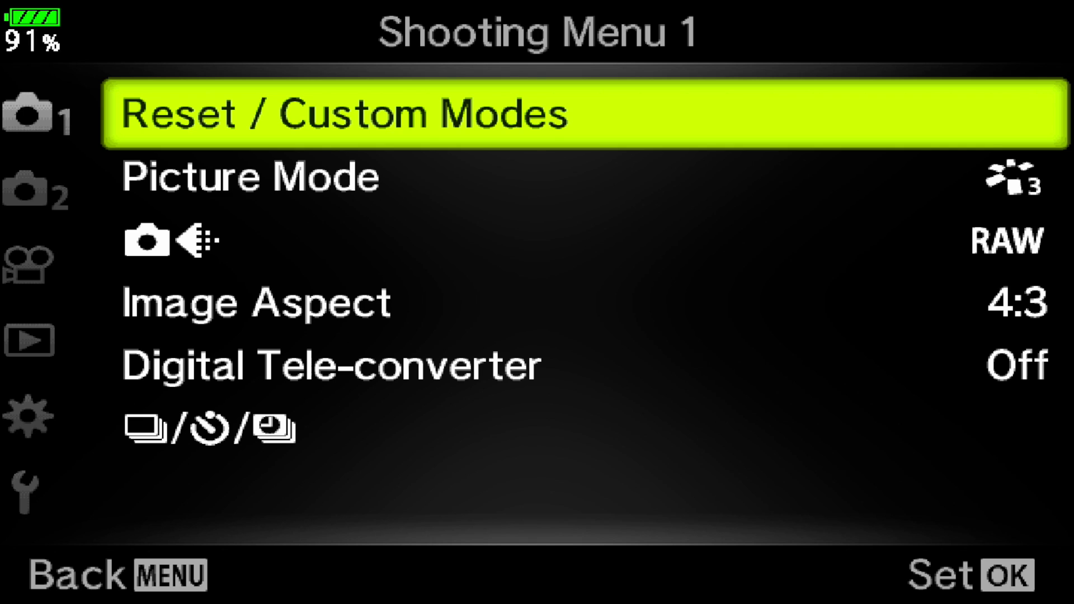
{"action": "key", "text": "Left"}
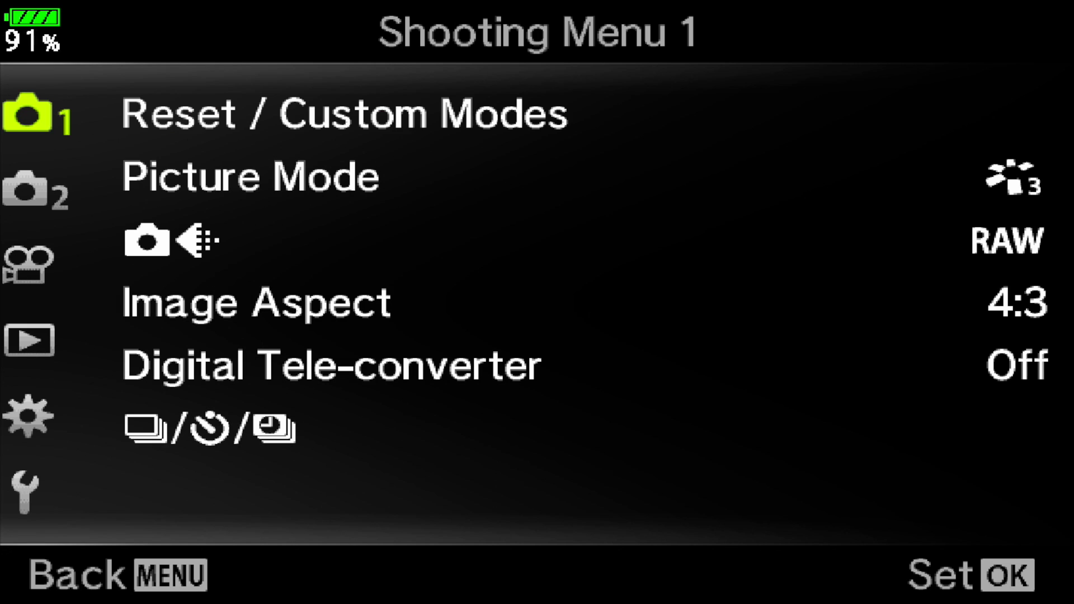
{"action": "key", "text": "Down"}
{"action": "key", "text": "Down"}
{"action": "key", "text": "Down"}
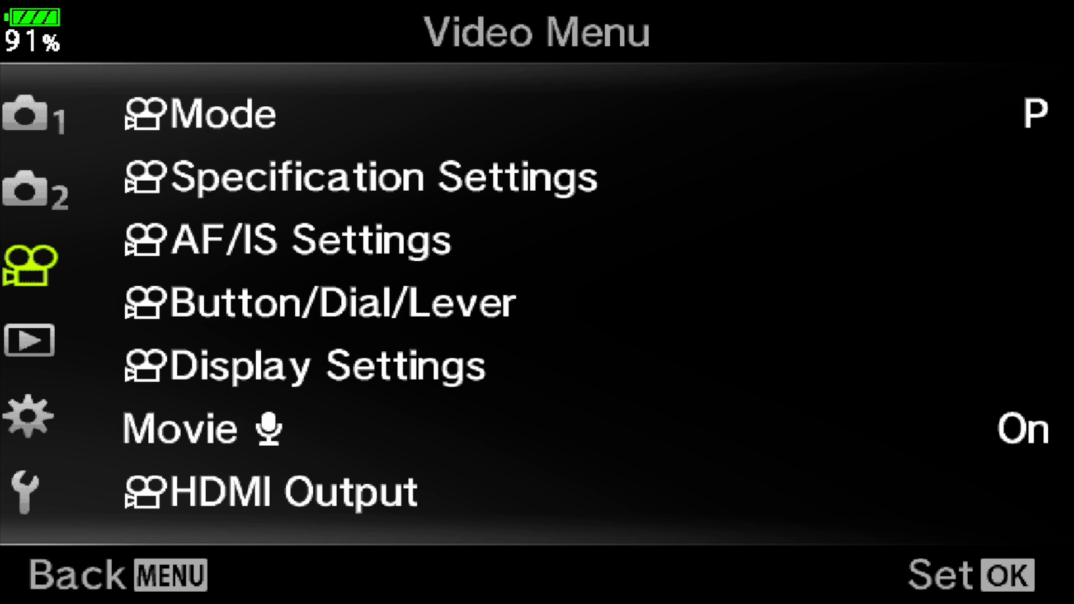
{"action": "key", "text": "Down"}
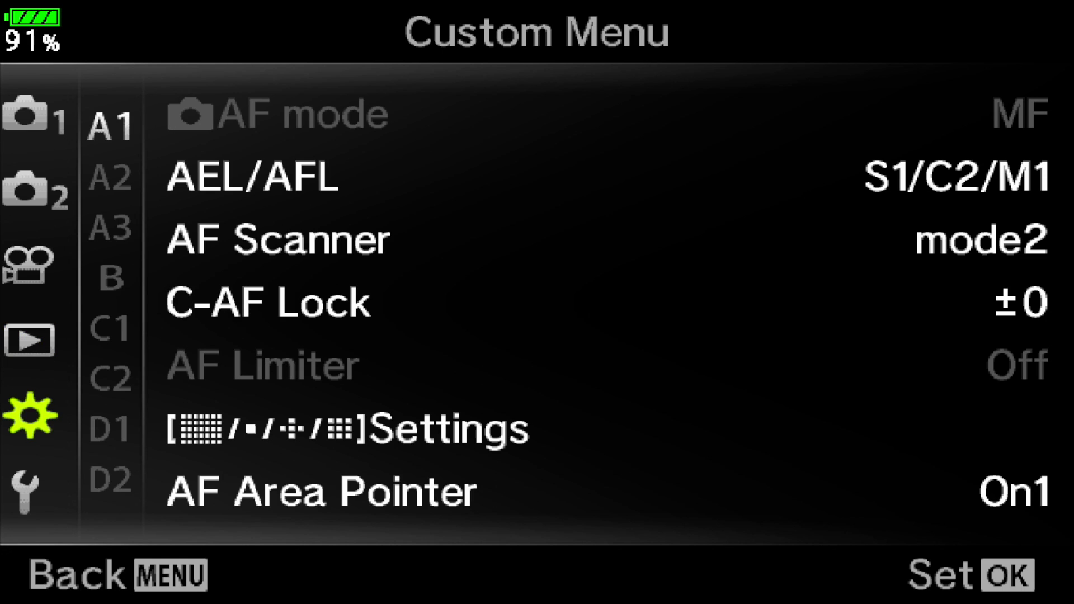
{"action": "key", "text": "Right"}
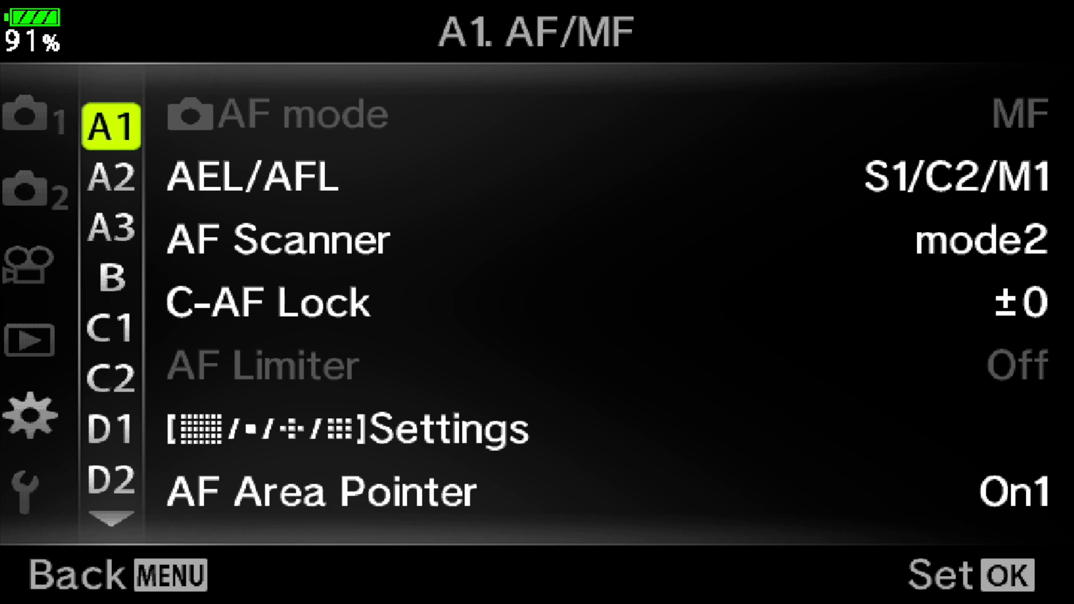
{"action": "key", "text": "Down"}
{"action": "key", "text": "Down"}
{"action": "key", "text": "Down"}
{"action": "key", "text": "Down"}
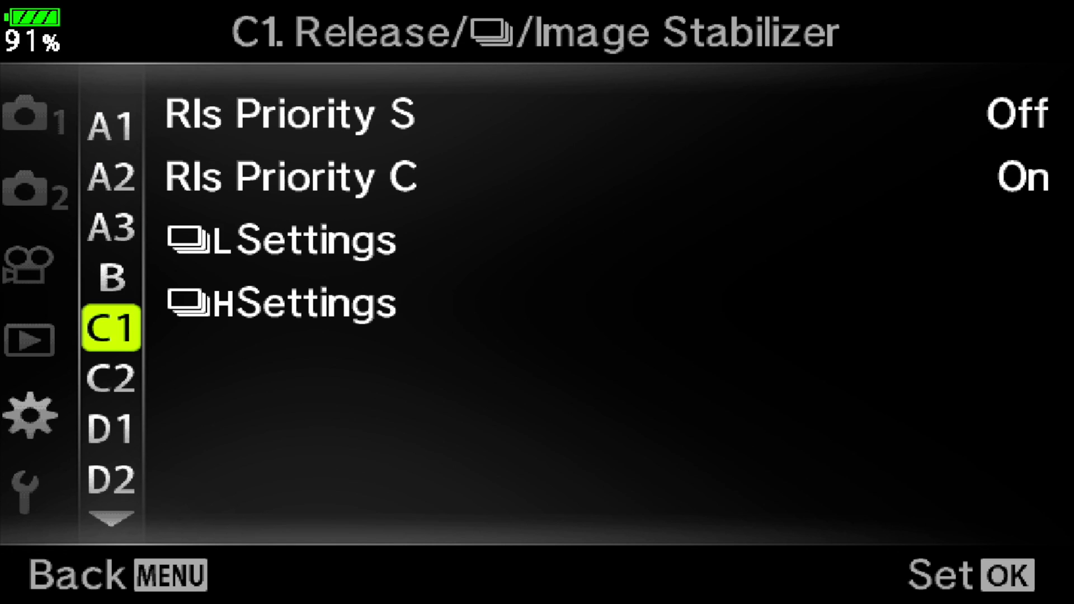
{"action": "key", "text": "Down"}
{"action": "key", "text": "Down"}
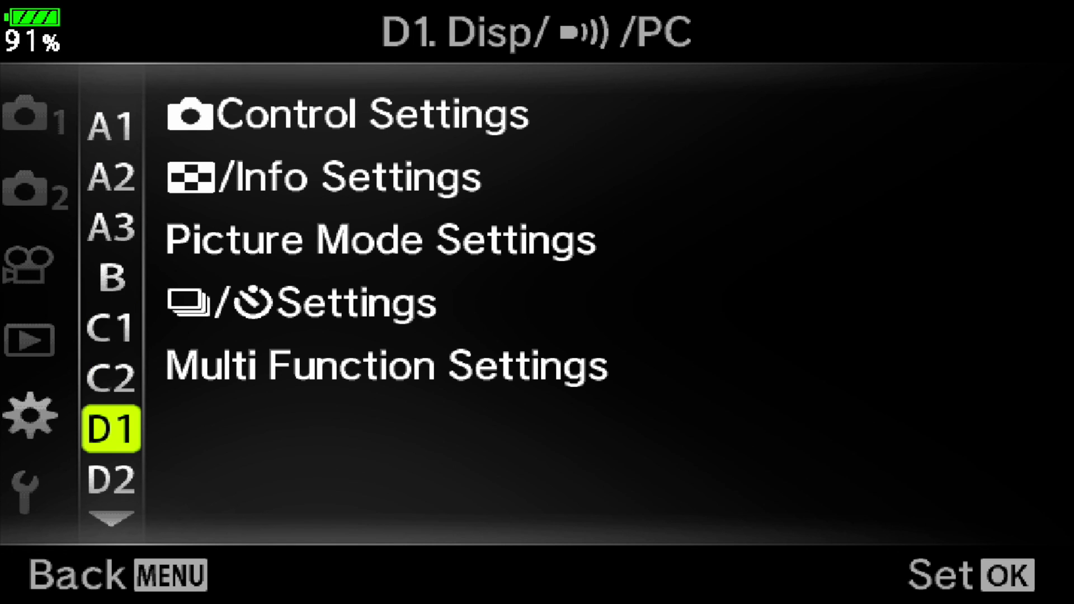
{"action": "key", "text": "Down"}
{"action": "key", "text": "Down"}
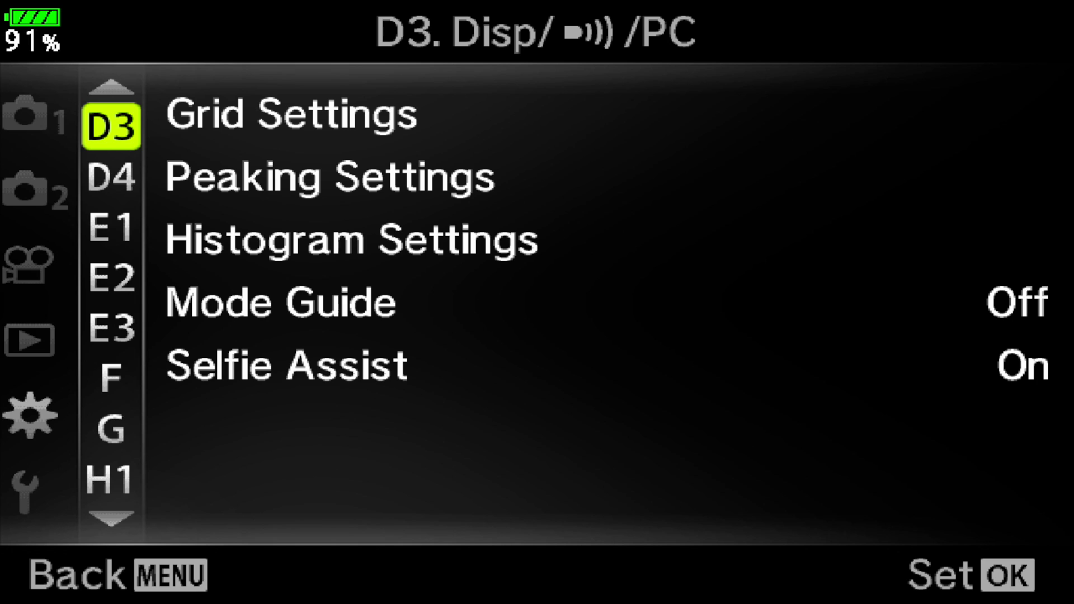
{"action": "key", "text": "Down"}
{"action": "key", "text": "Down"}
{"action": "key", "text": "Down"}
{"action": "key", "text": "Down"}
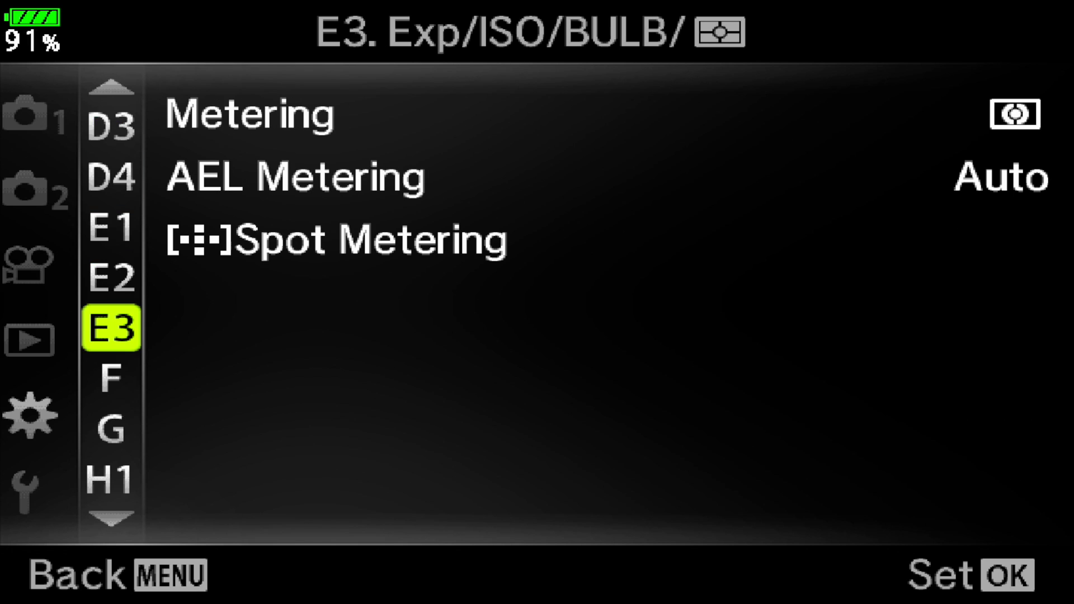
{"action": "key", "text": "Down"}
{"action": "key", "text": "Down"}
{"action": "key", "text": "Down"}
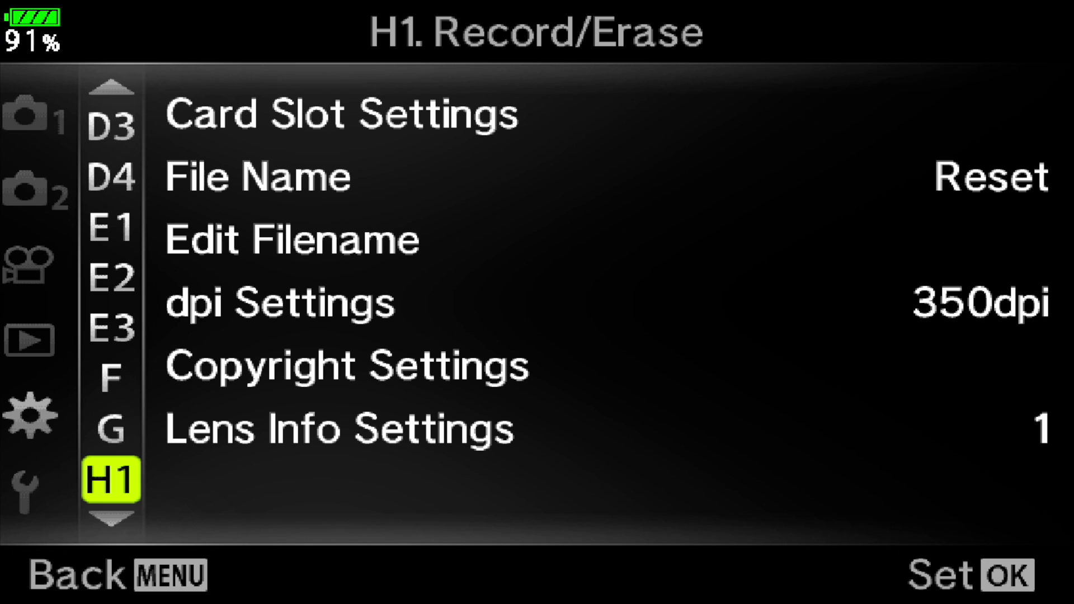
Step: Move down the H1 list past File Name, Edit Filename and dpi Settings to Copyright Settings
{"action": "key", "text": "Right"}
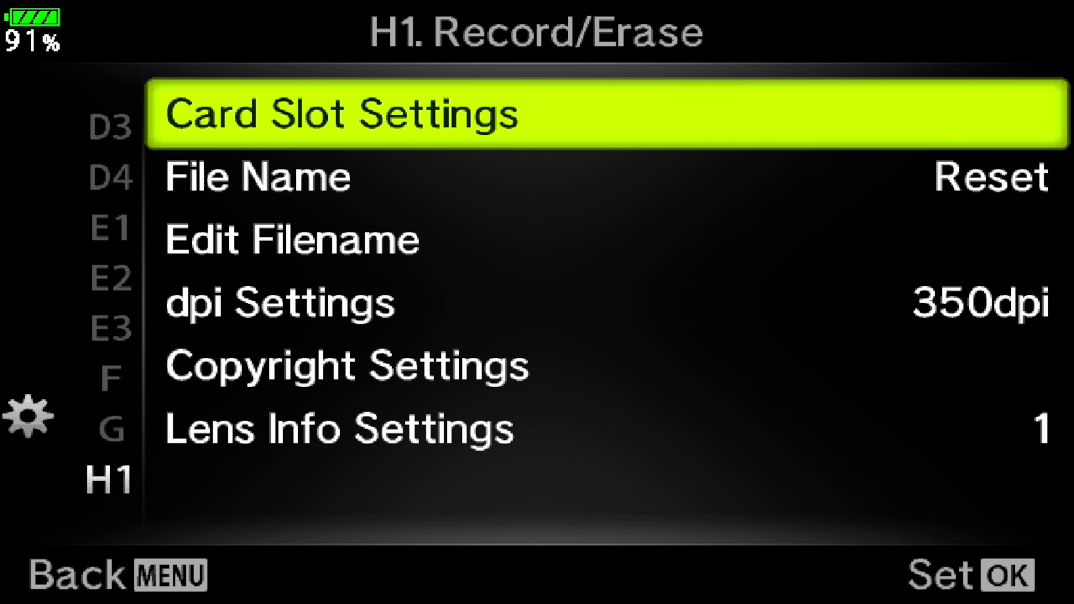
{"action": "key", "text": "Down"}
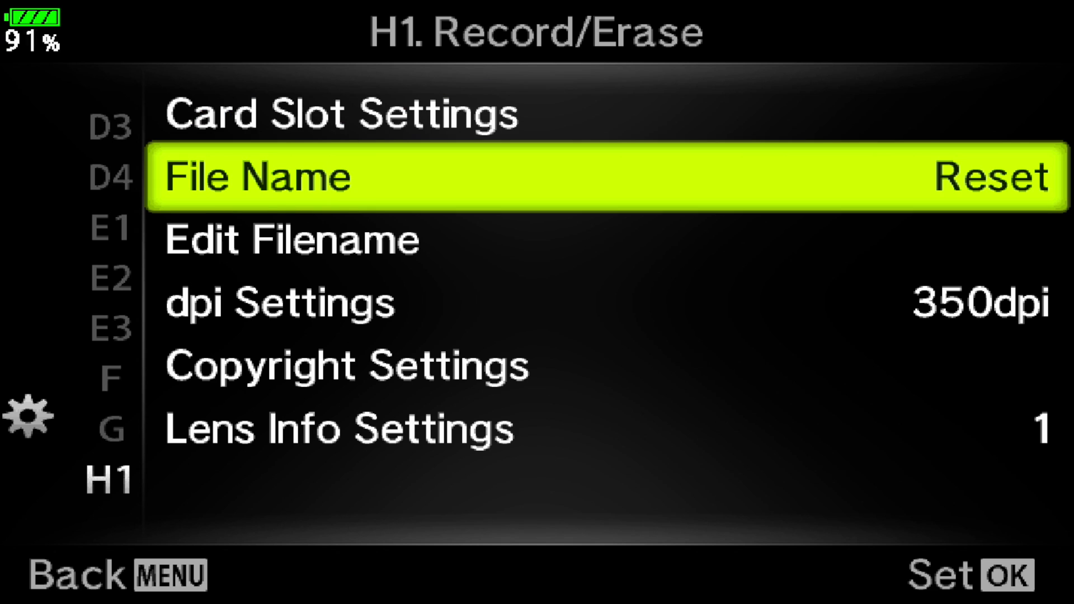
{"action": "key", "text": "Down"}
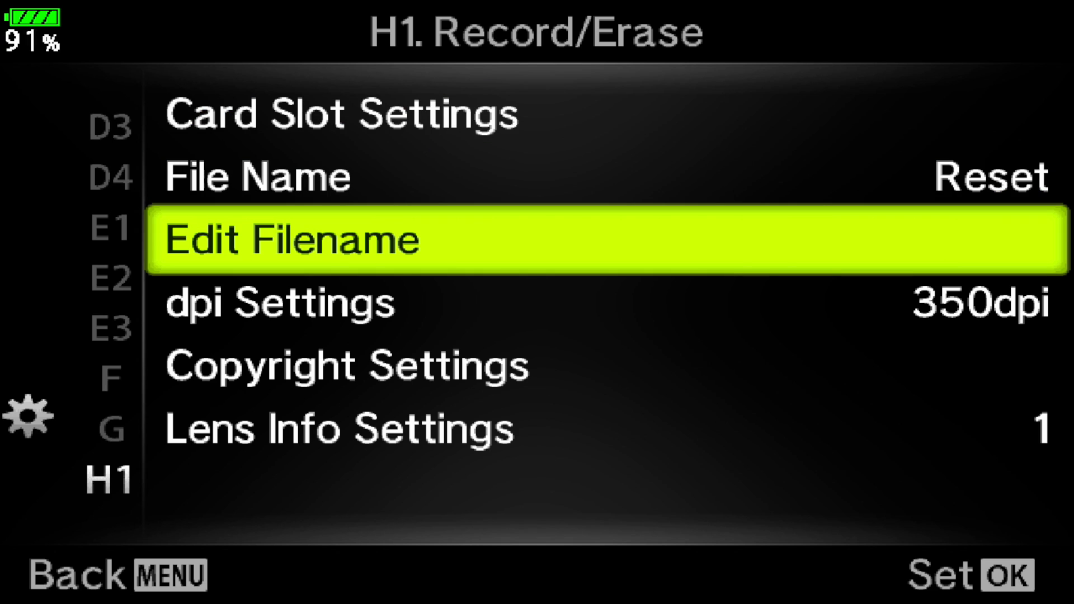
{"action": "key", "text": "Down"}
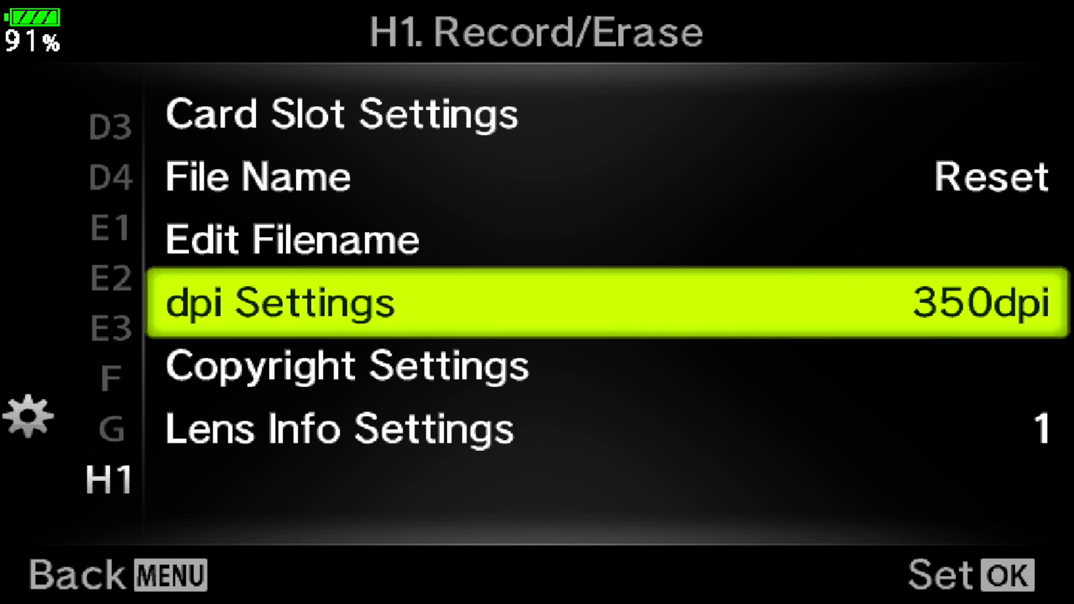
{"action": "key", "text": "Down"}
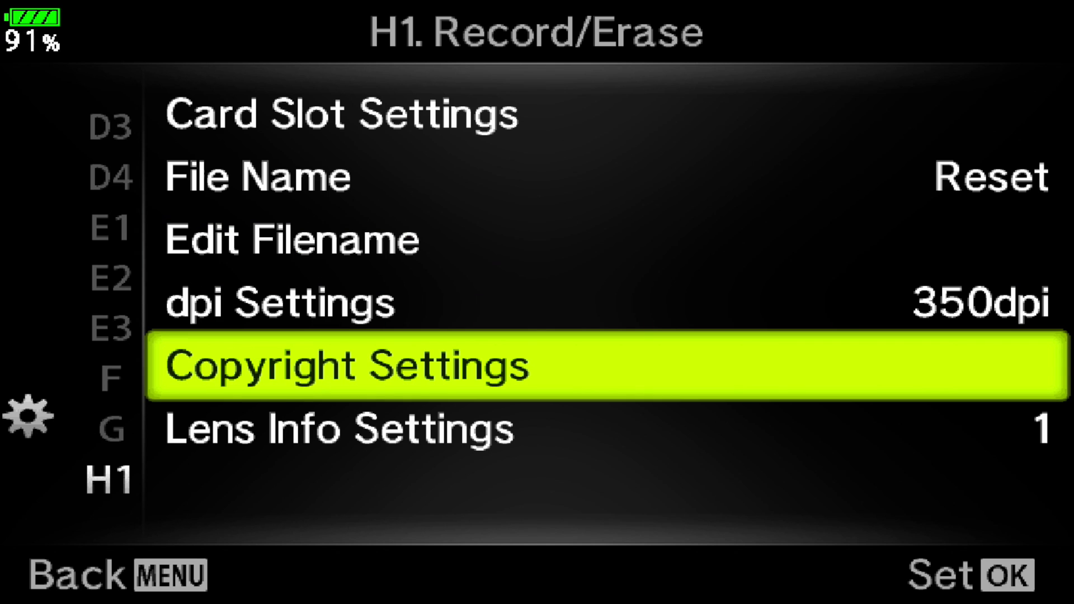
Step: Turn Copyright Info. On in the camera's Copyright Settings page
{"action": "key", "text": "Return"}
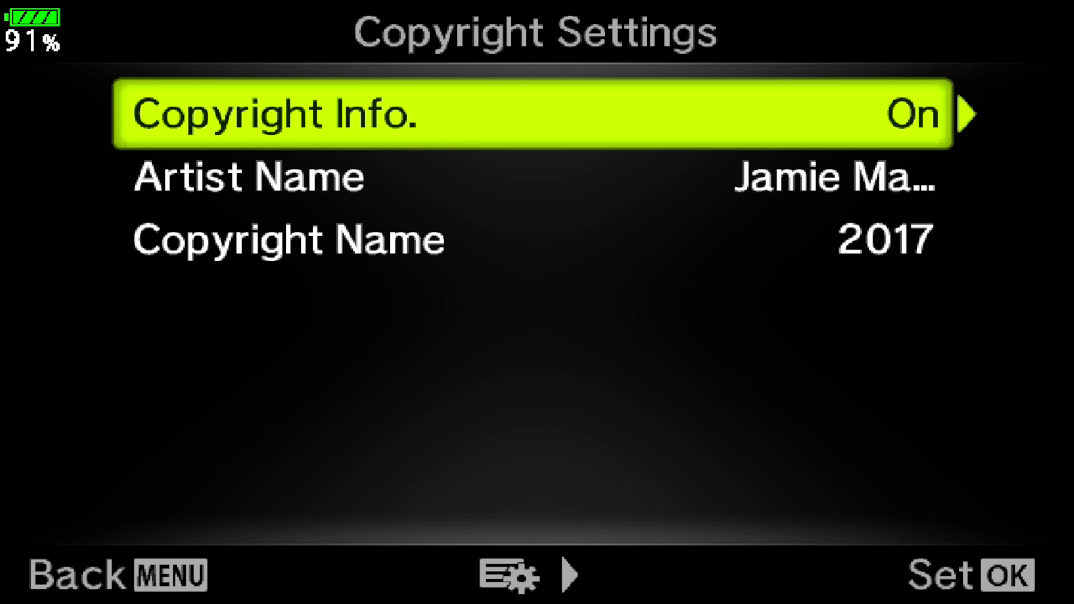
{"action": "key", "text": "Right"}
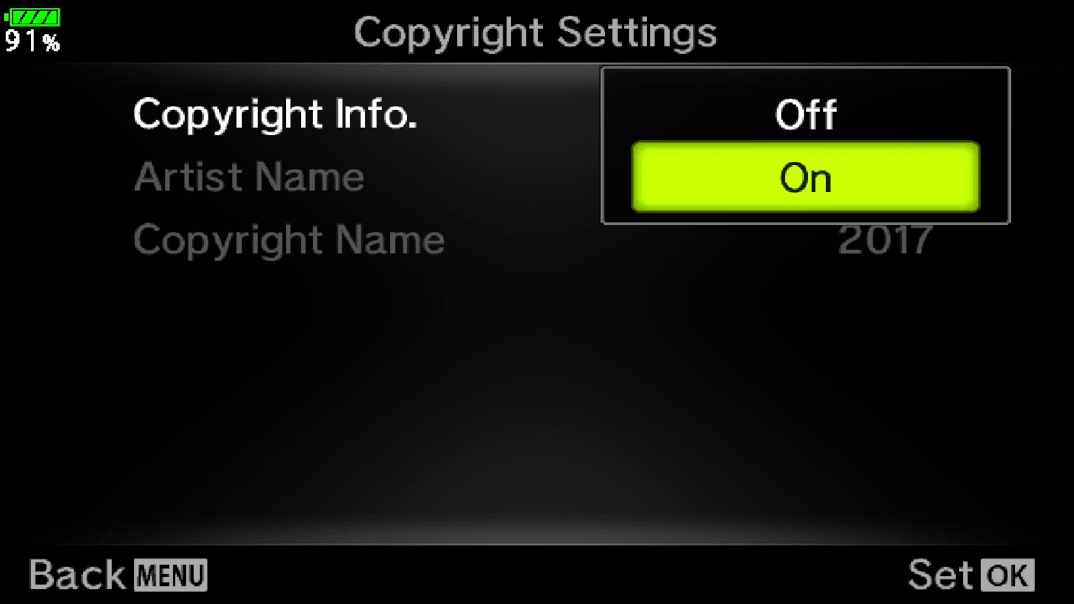
{"action": "key", "text": "Return"}
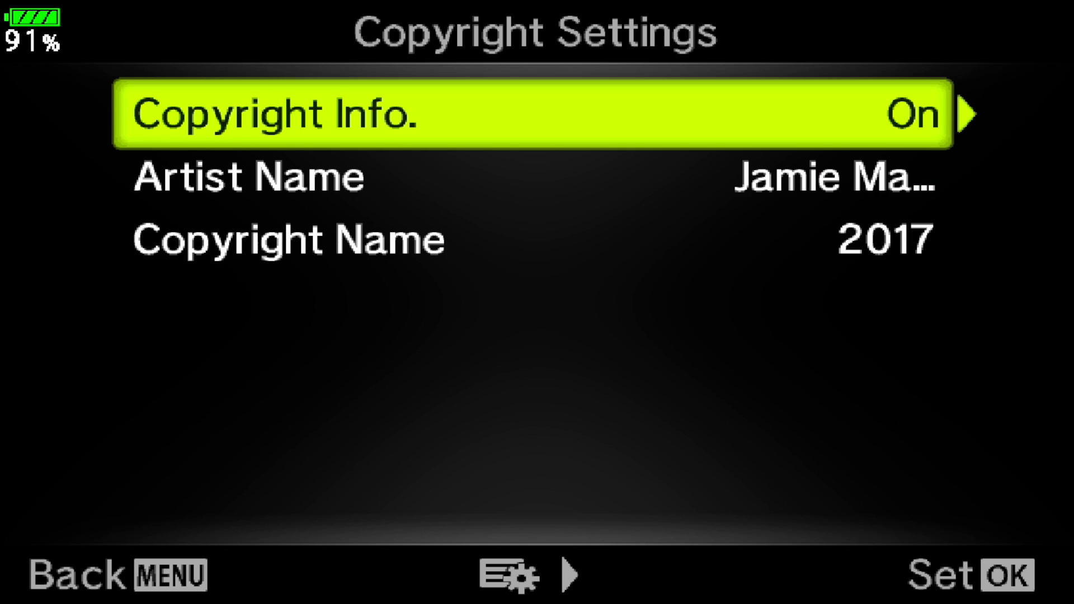
{"action": "key", "text": "Down"}
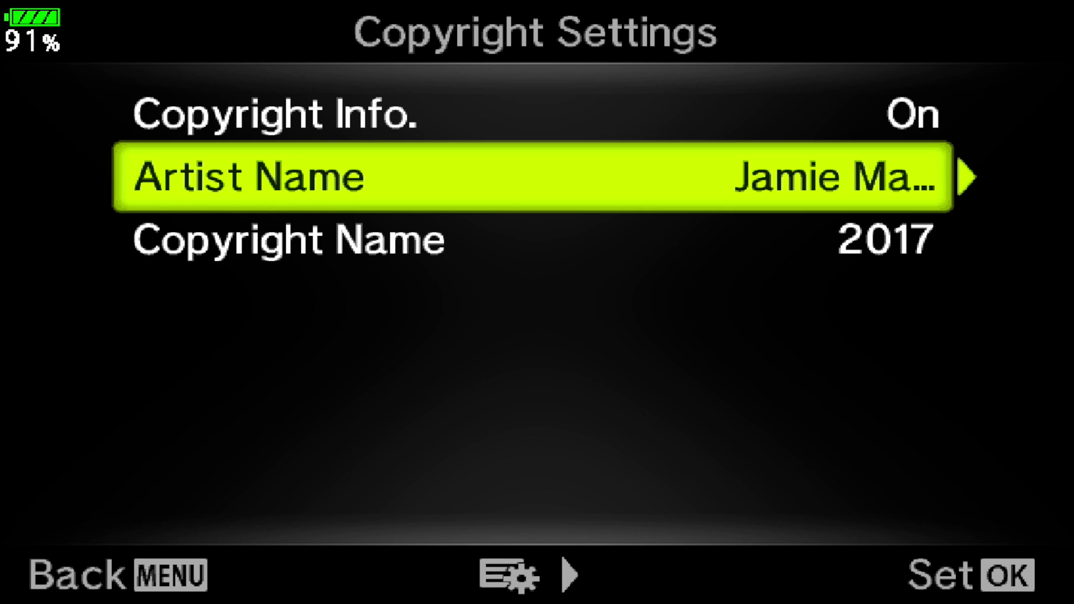
Step: Reopen Copyright Settings and open the Artist Name entry for editing
{"action": "key", "text": "Escape"}
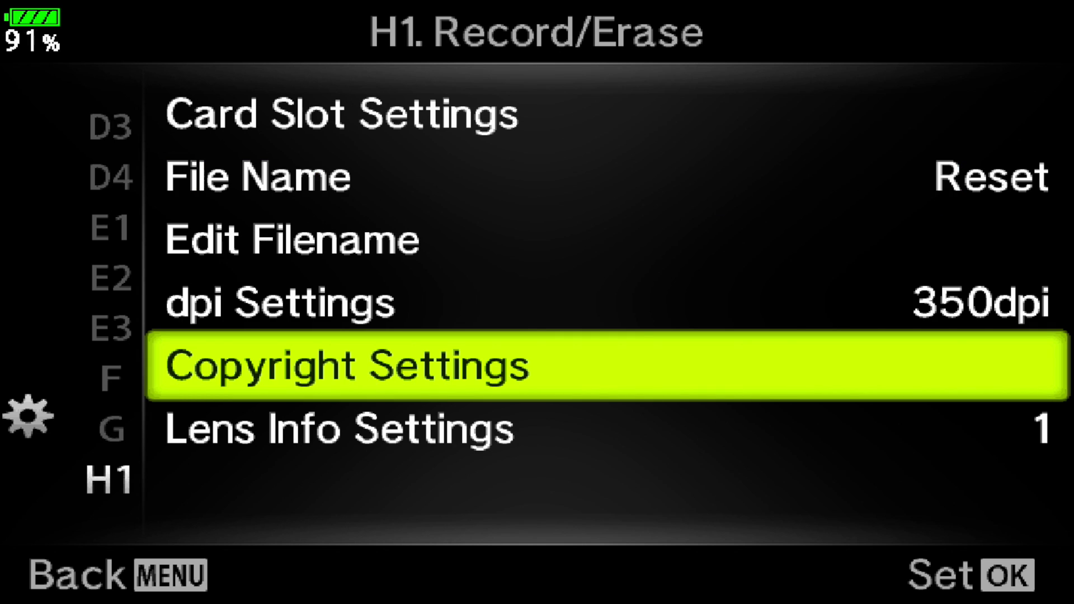
{"action": "key", "text": "Return"}
{"action": "key", "text": "Down"}
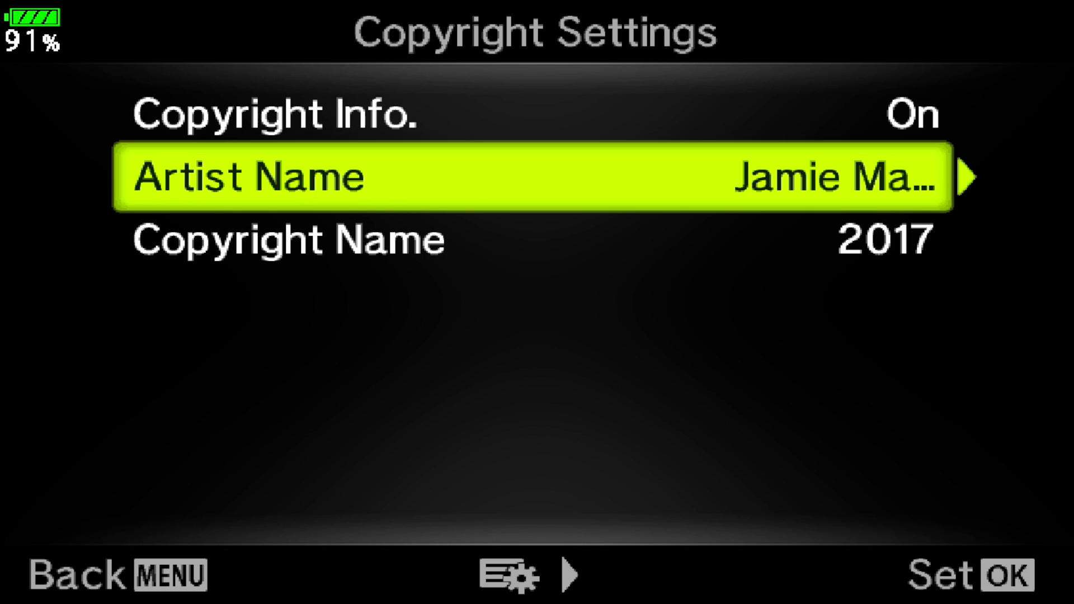
{"action": "key", "text": "Return"}
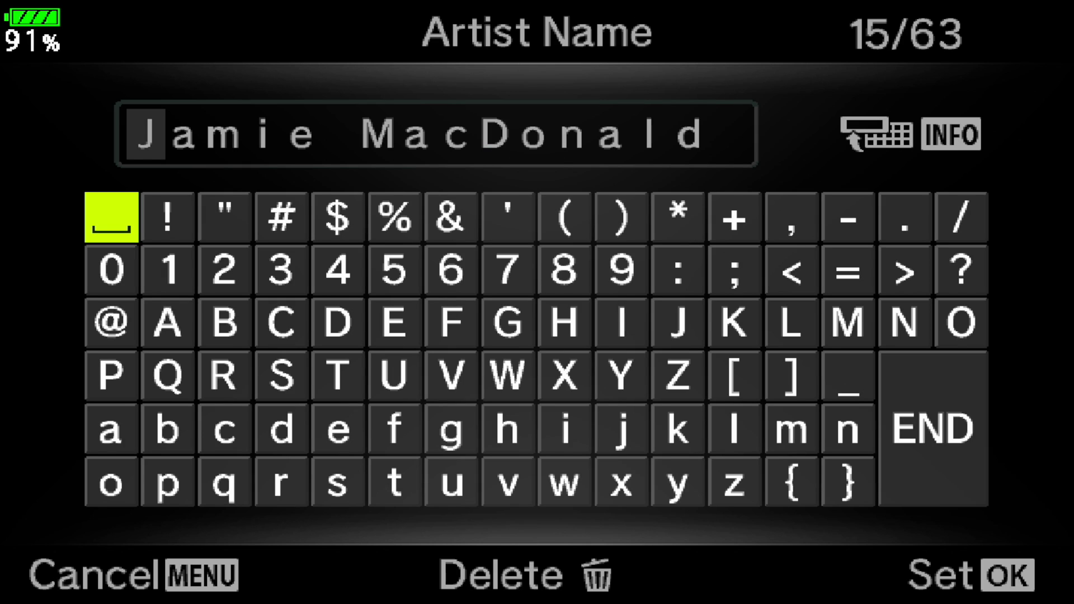
Step: Finish the Olympus Artist Name entry with END, saving the photographer's name and returning to Copyright Settings
{"action": "key", "text": "Right"}
{"action": "key", "text": "Right"}
{"action": "key", "text": "Right"}
{"action": "key", "text": "Right"}
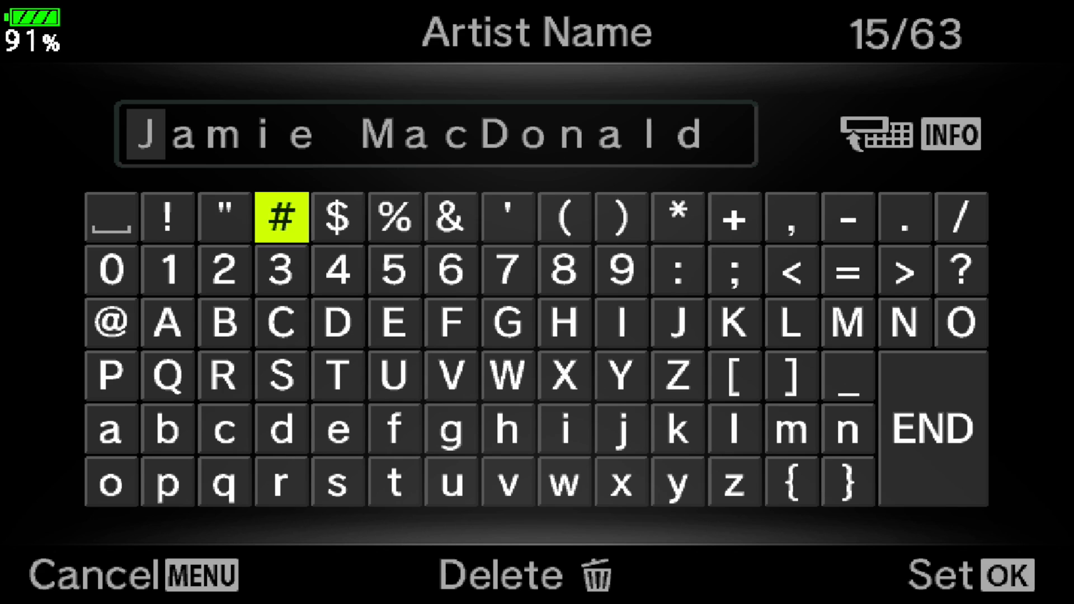
{"action": "key", "text": "Down"}
{"action": "key", "text": "Down"}
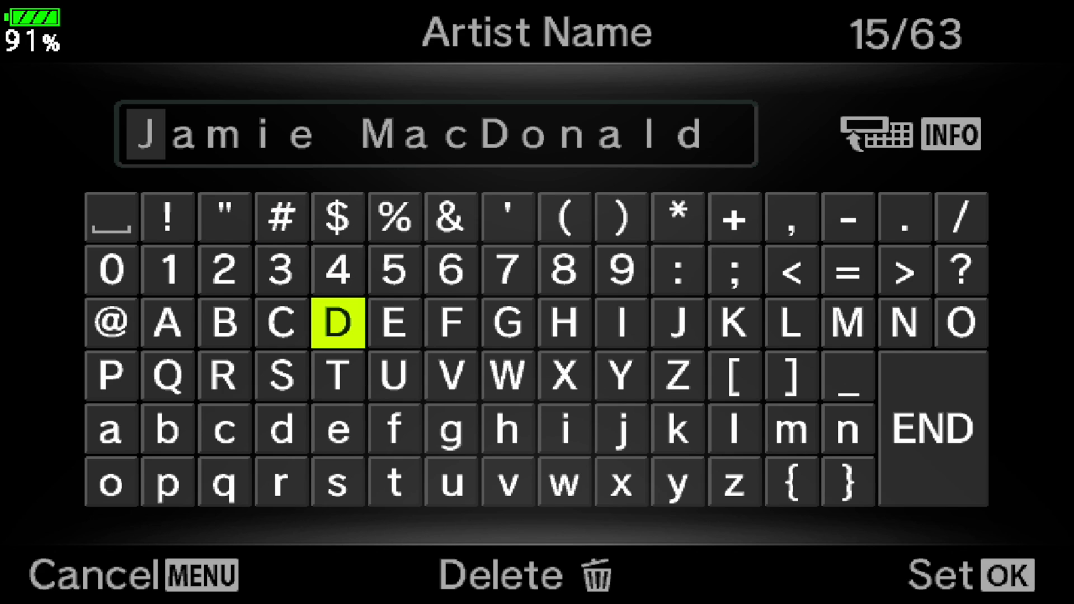
{"action": "key", "text": "Right"}
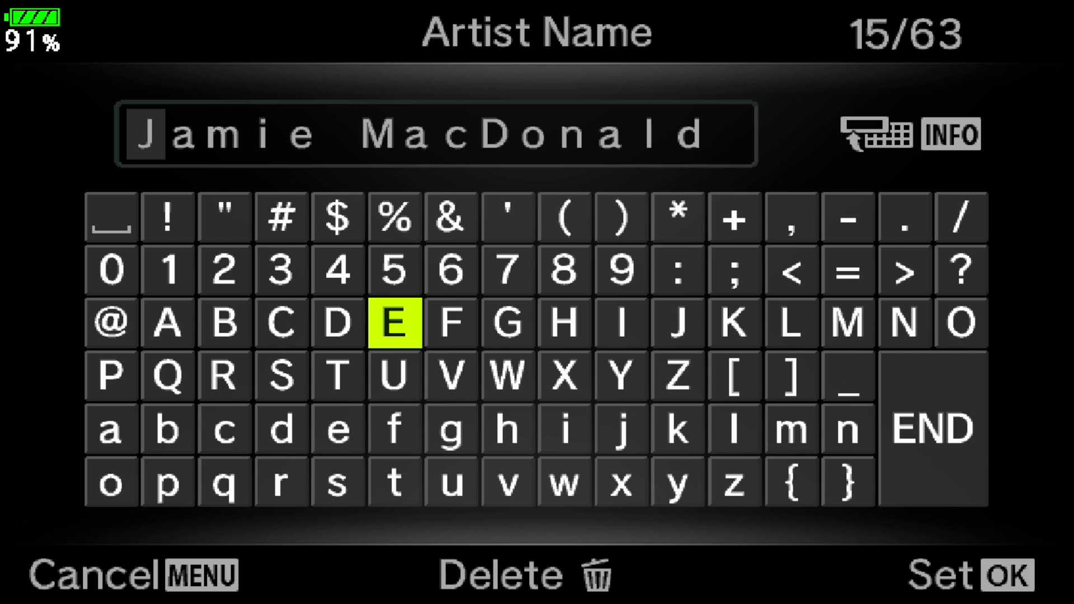
{"action": "key", "text": "Right"}
{"action": "key", "text": "Right"}
{"action": "key", "text": "Right"}
{"action": "key", "text": "Right"}
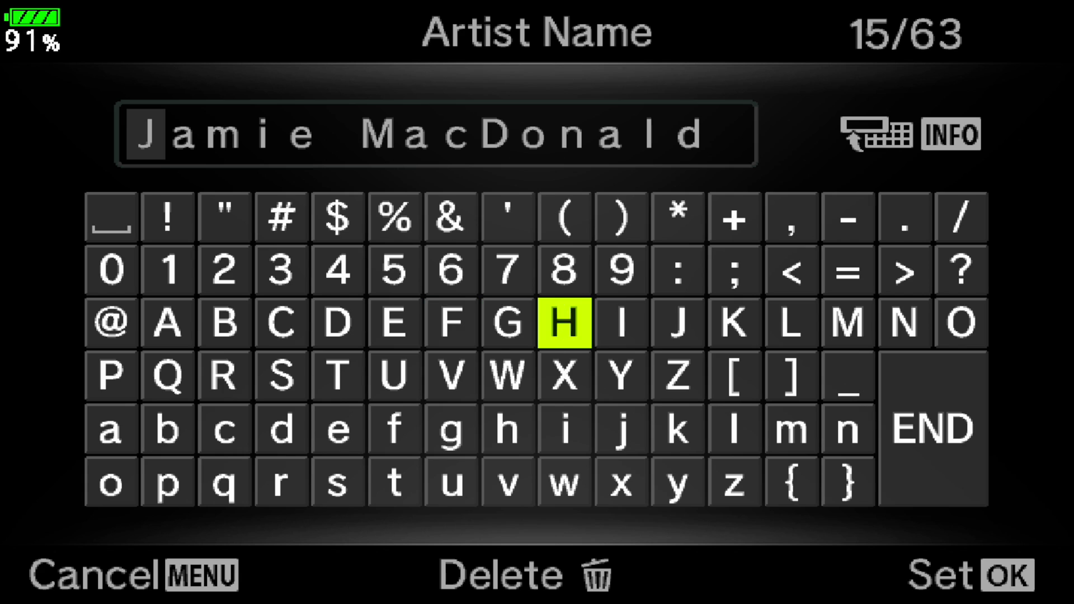
{"action": "key", "text": "Right"}
{"action": "key", "text": "Right"}
{"action": "key", "text": "Right"}
{"action": "key", "text": "Right"}
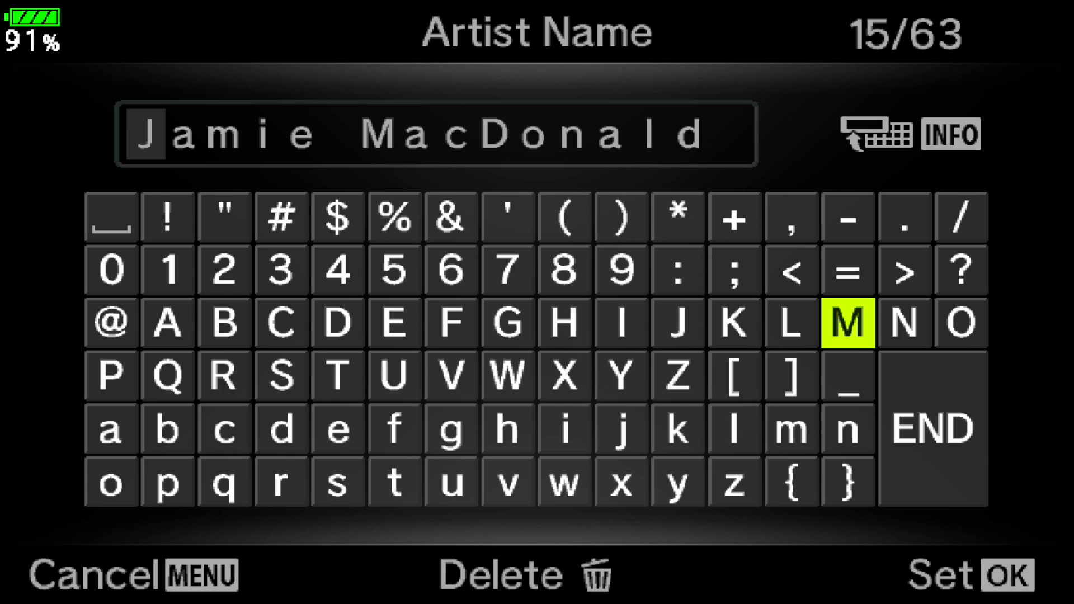
{"action": "key", "text": "Down"}
{"action": "key", "text": "Down"}
{"action": "key", "text": "Down"}
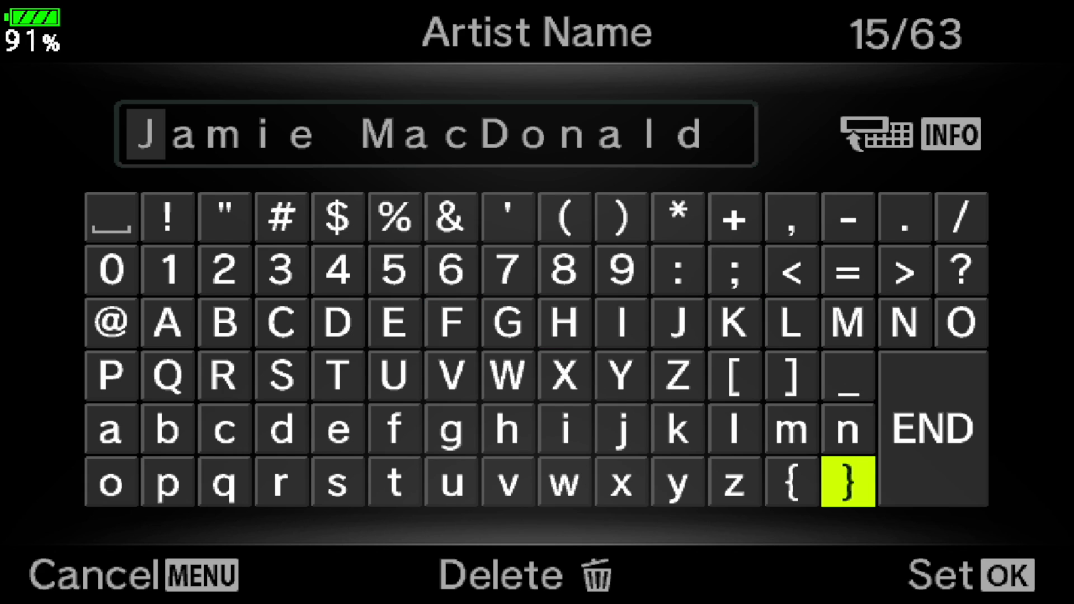
{"action": "key", "text": "Up"}
{"action": "key", "text": "Up"}
{"action": "key", "text": "Up"}
{"action": "key", "text": "Up"}
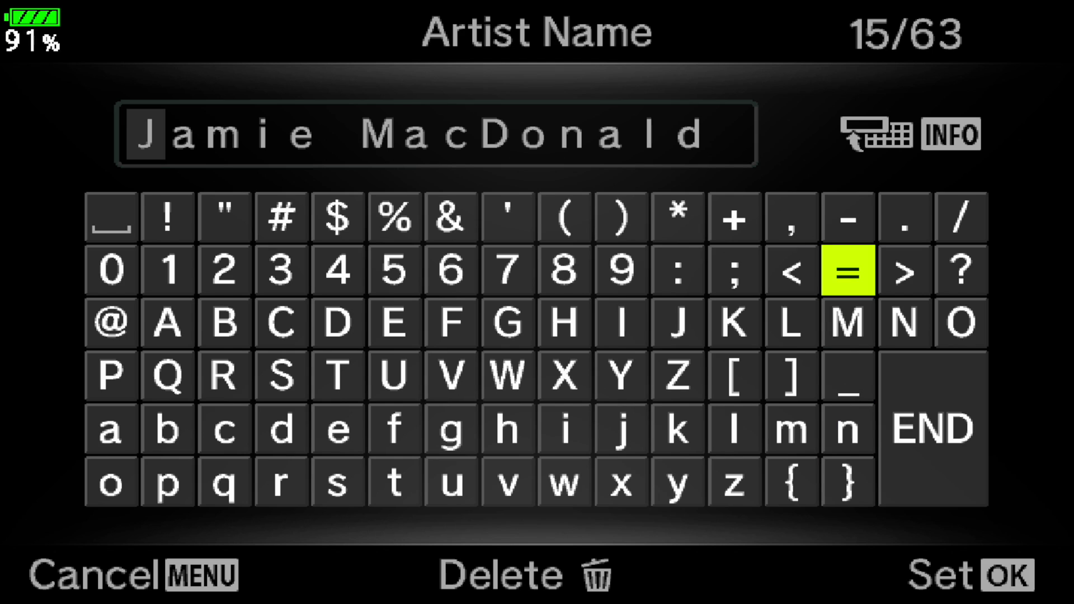
{"action": "key", "text": "Down"}
{"action": "key", "text": "Down"}
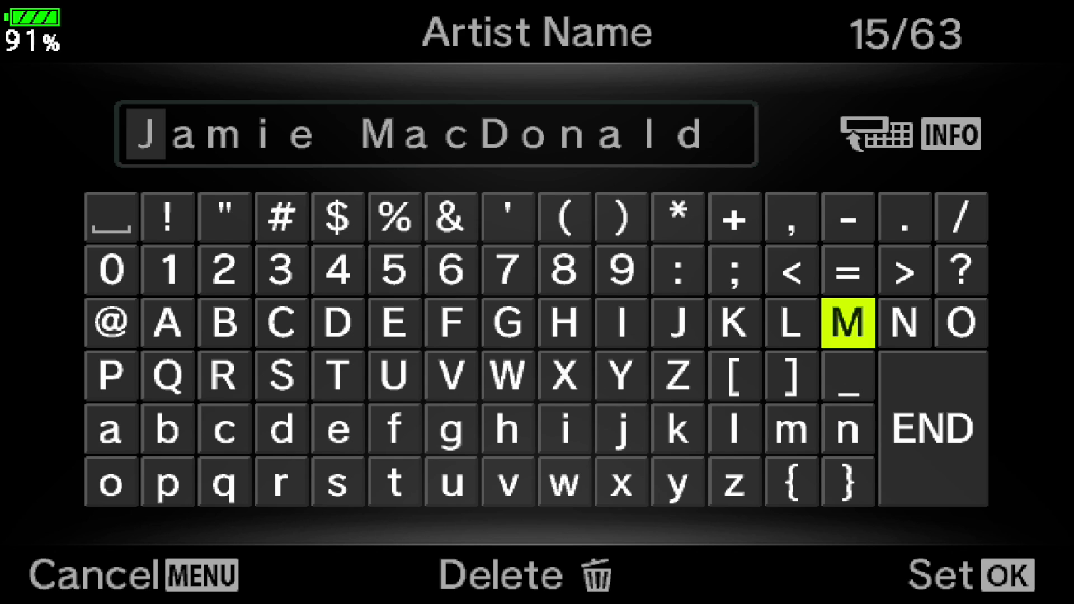
{"action": "key", "text": "Down"}
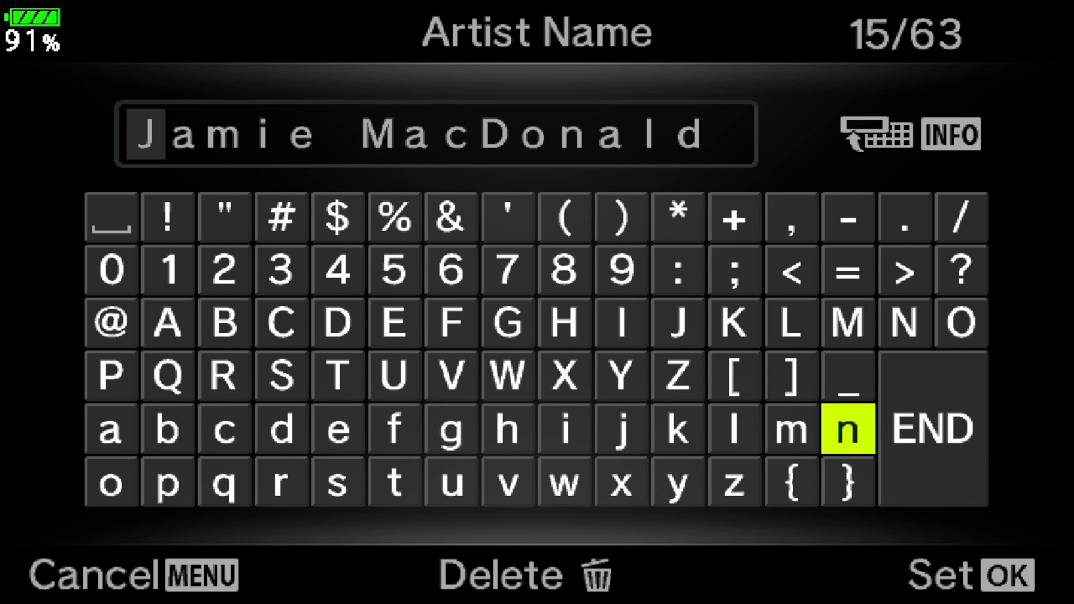
{"action": "key", "text": "Right"}
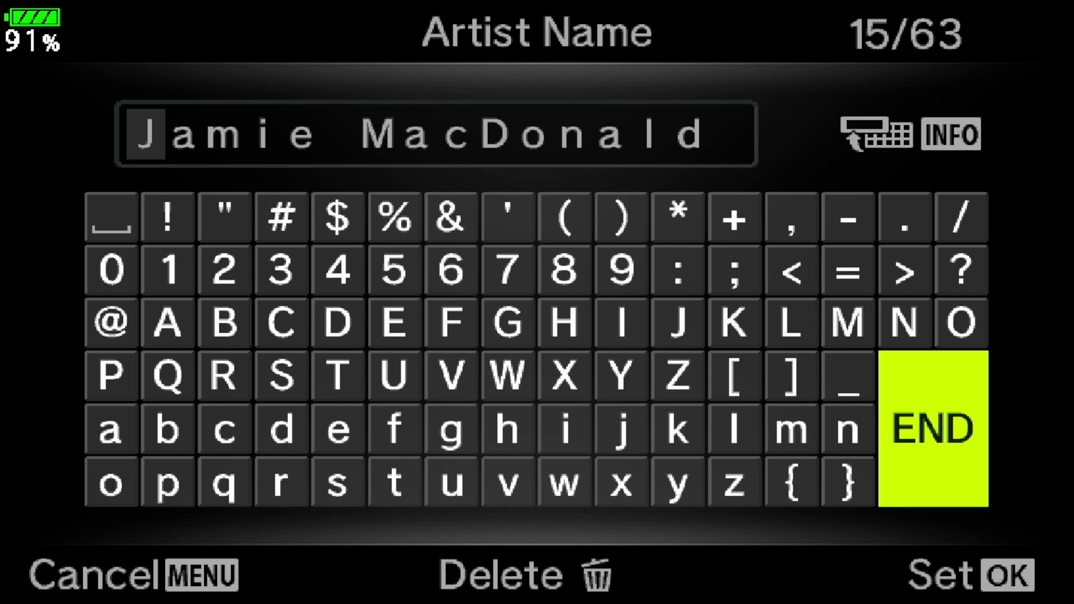
{"action": "key", "text": "Return"}
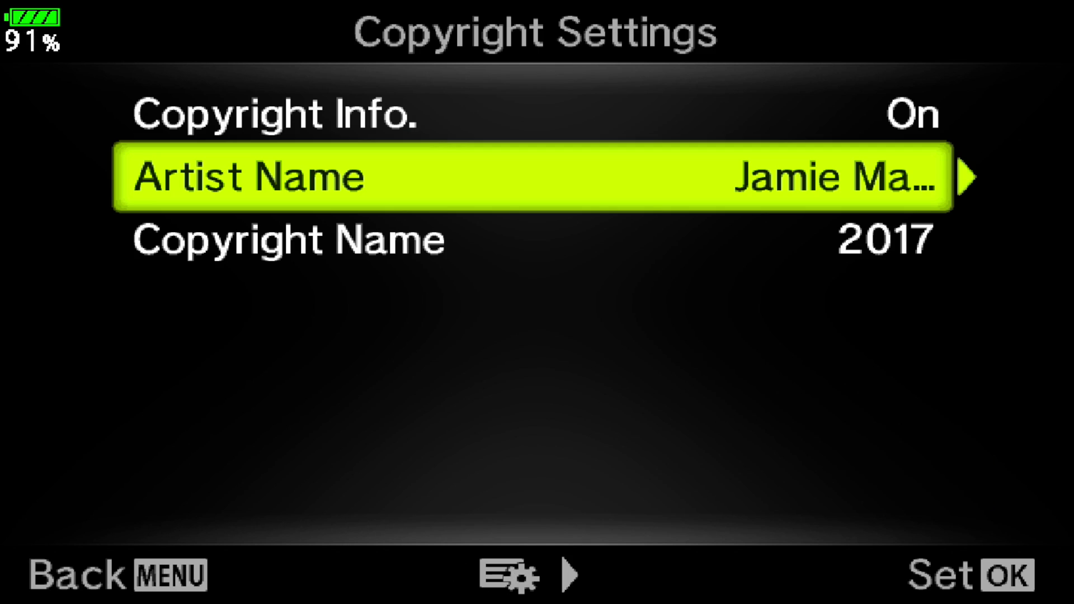
Step: Open the Copyright Name entry and delete its existing 2017 text
{"action": "key", "text": "Down"}
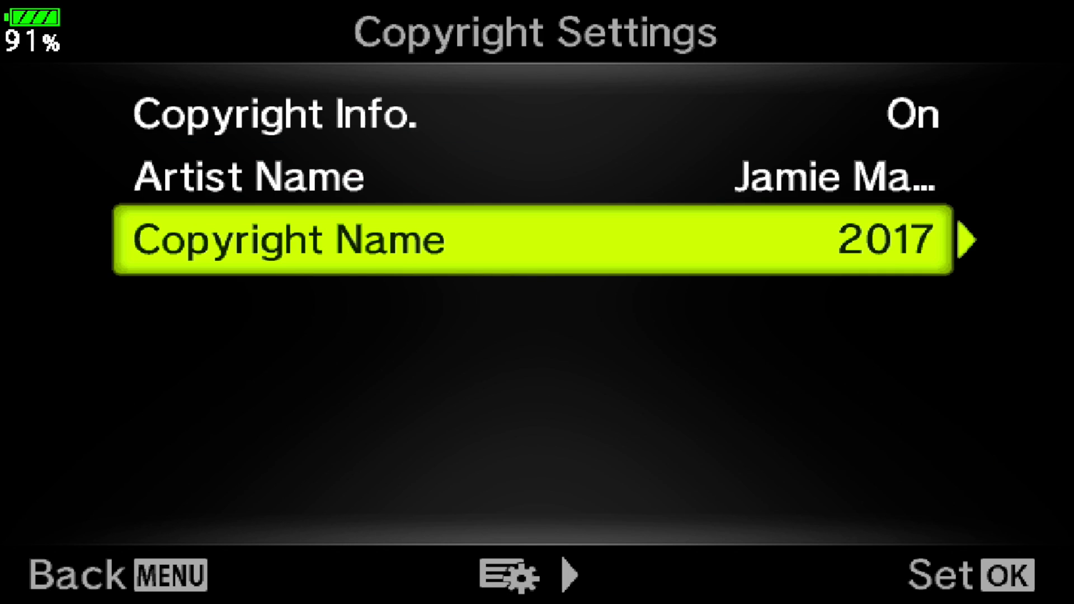
{"action": "key", "text": "Right"}
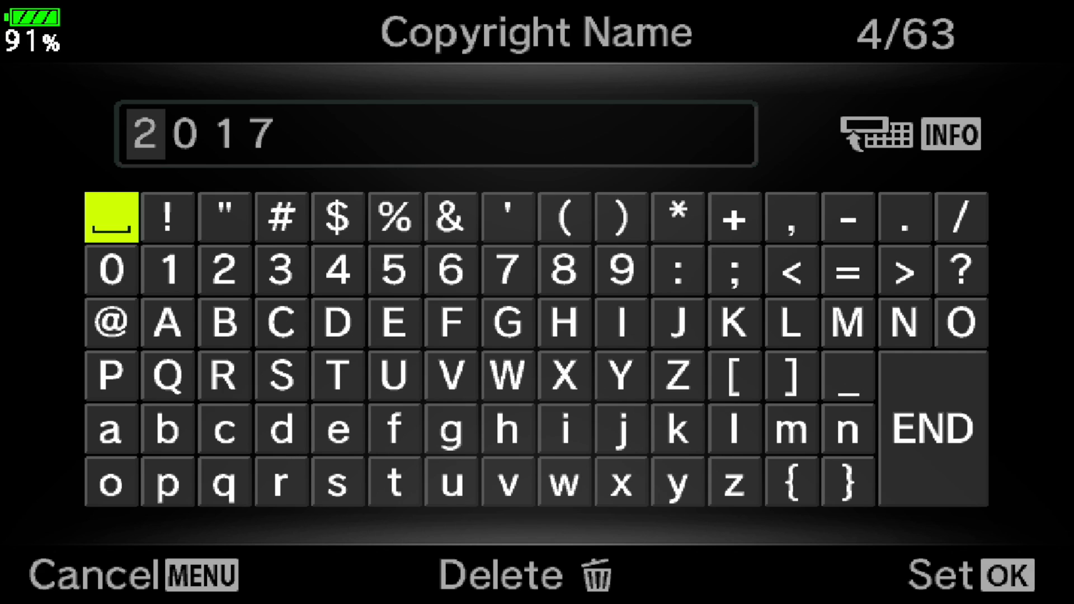
{"action": "key", "text": "Right"}
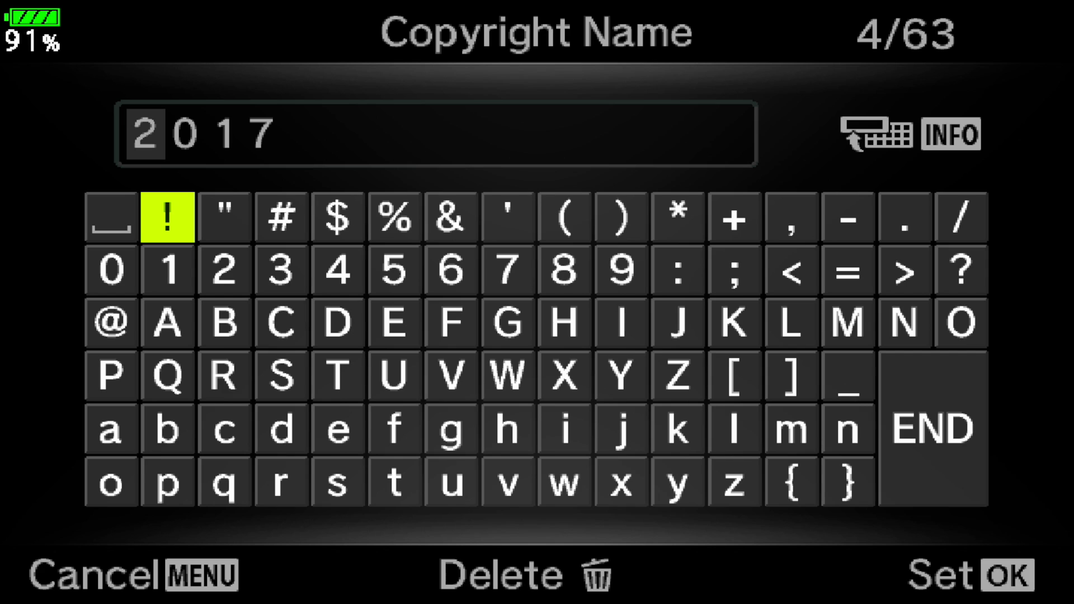
{"action": "key", "text": "Left"}
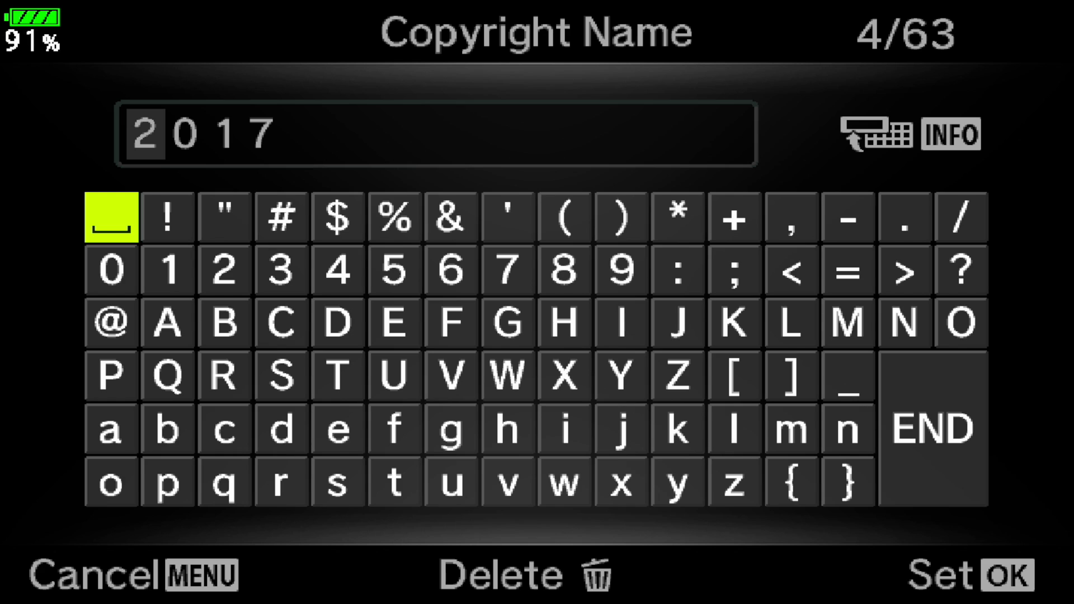
{"action": "key", "text": "Delete"}
{"action": "key", "text": "Delete"}
{"action": "key", "text": "Delete"}
{"action": "key", "text": "Delete"}
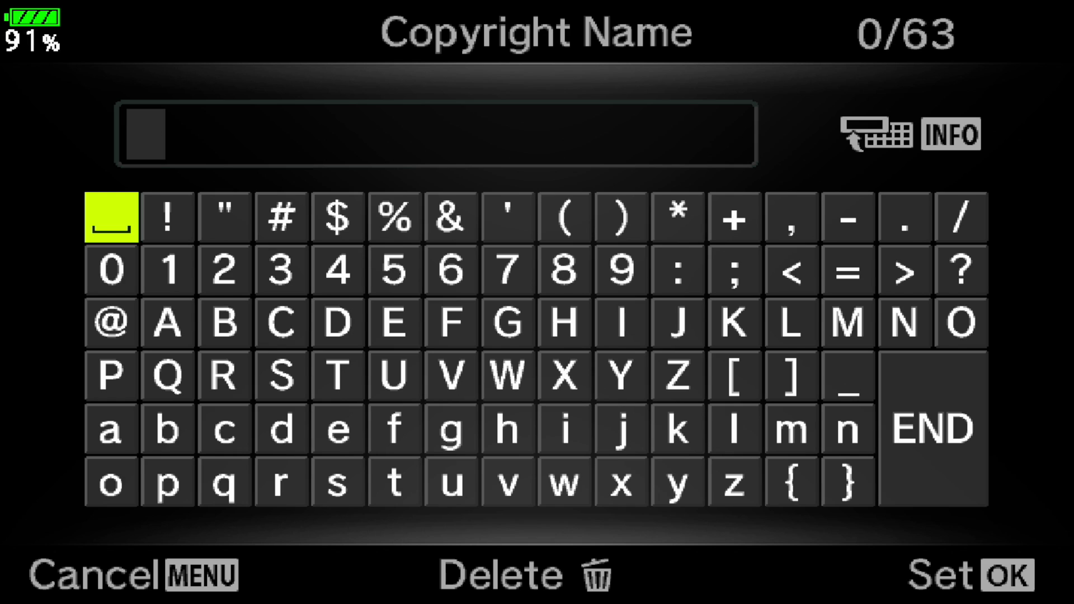
Step: Enter the digits 2, 0, 1, 7 as the new Copyright Name
{"action": "key", "text": "Down"}
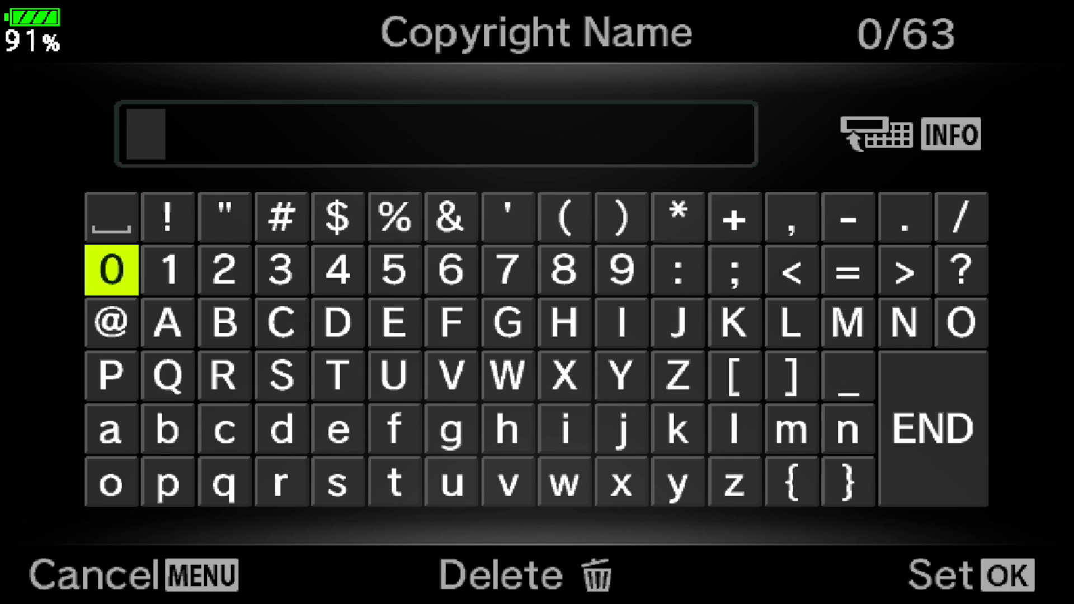
{"action": "key", "text": "Right"}
{"action": "key", "text": "Right"}
{"action": "key", "text": "Return"}
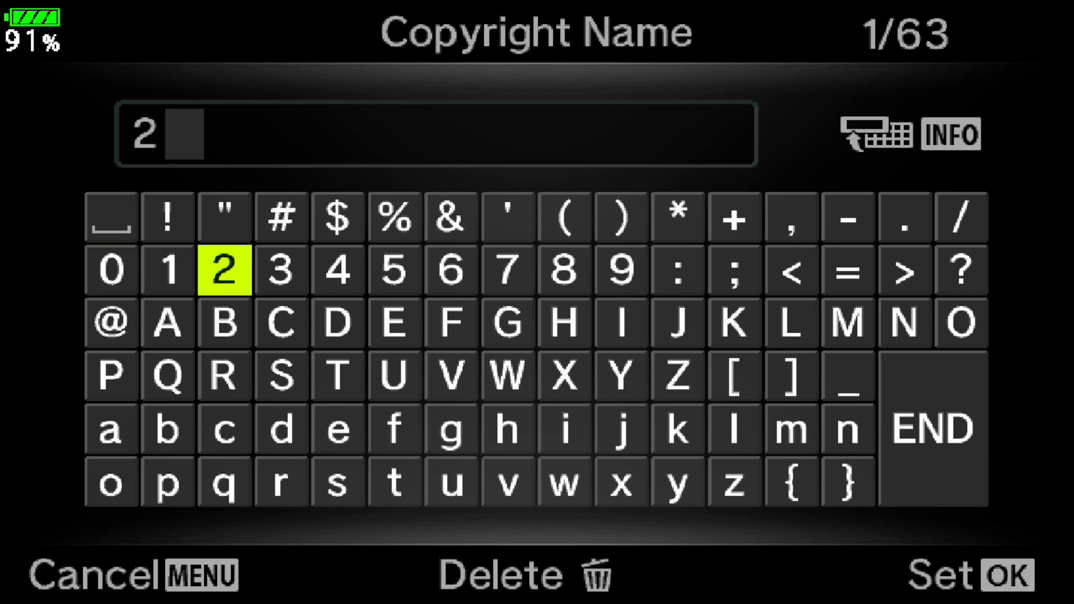
{"action": "key", "text": "Left"}
{"action": "key", "text": "Left"}
{"action": "key", "text": "Return"}
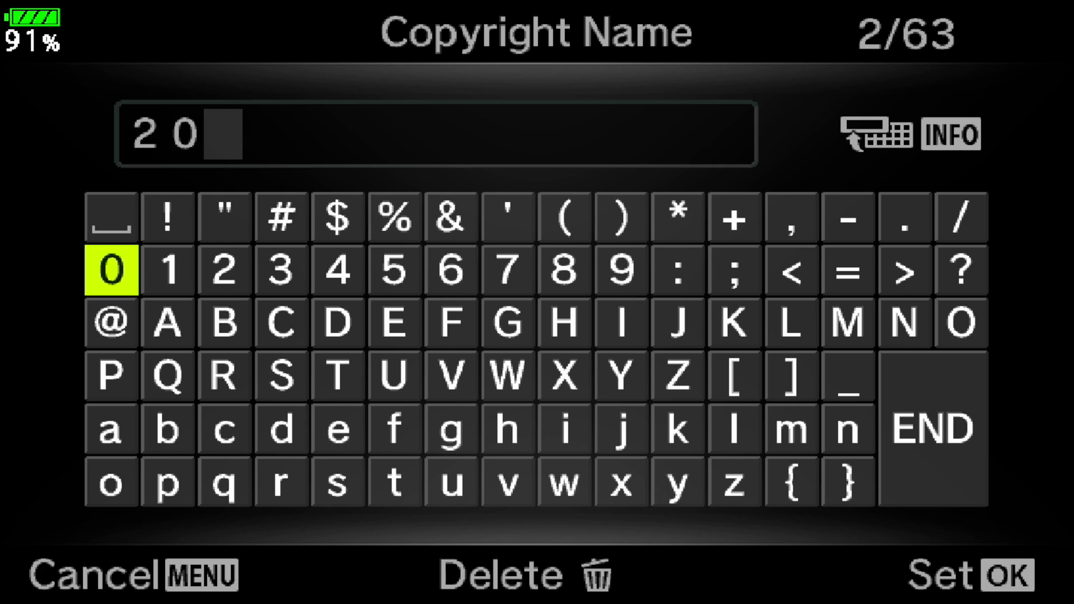
{"action": "key", "text": "Right"}
{"action": "key", "text": "Return"}
{"action": "key", "text": "Right"}
{"action": "key", "text": "Right"}
{"action": "key", "text": "Right"}
{"action": "key", "text": "Right"}
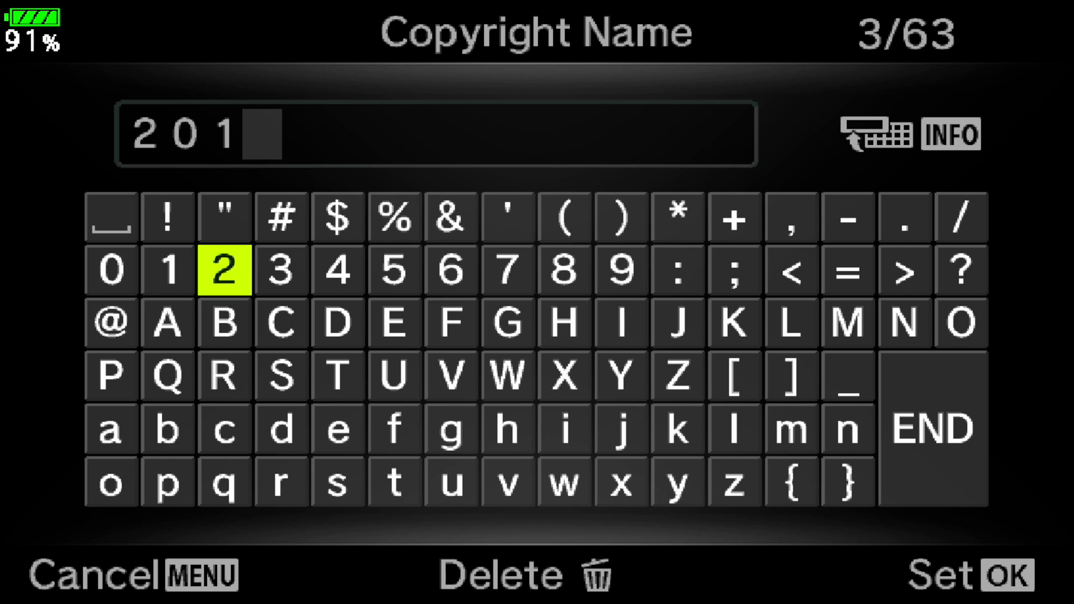
{"action": "key", "text": "Right"}
{"action": "key", "text": "Right"}
{"action": "key", "text": "Right"}
{"action": "key", "text": "Left"}
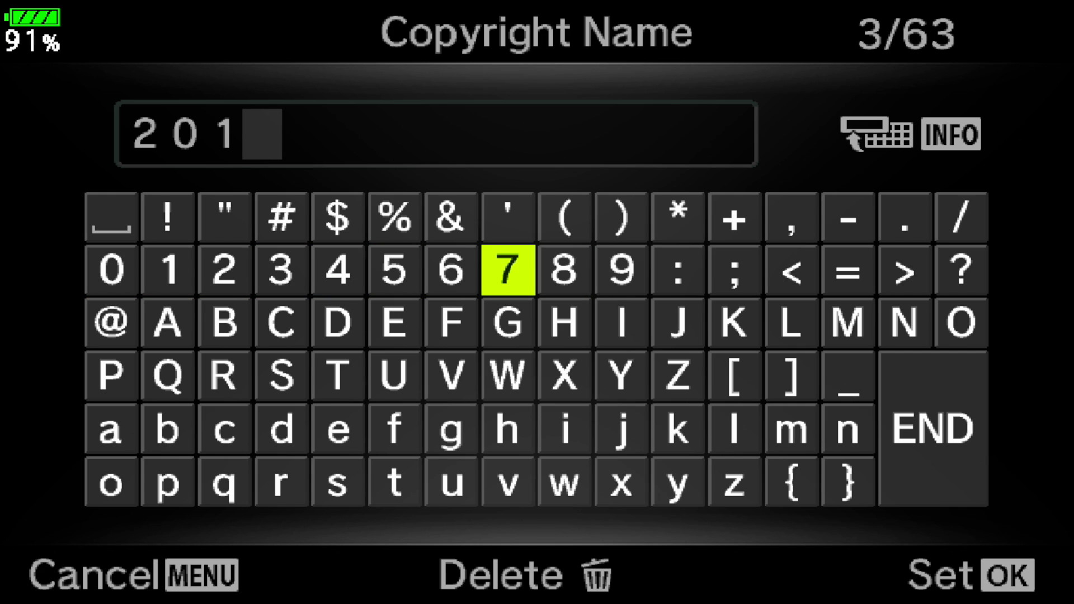
{"action": "key", "text": "Return"}
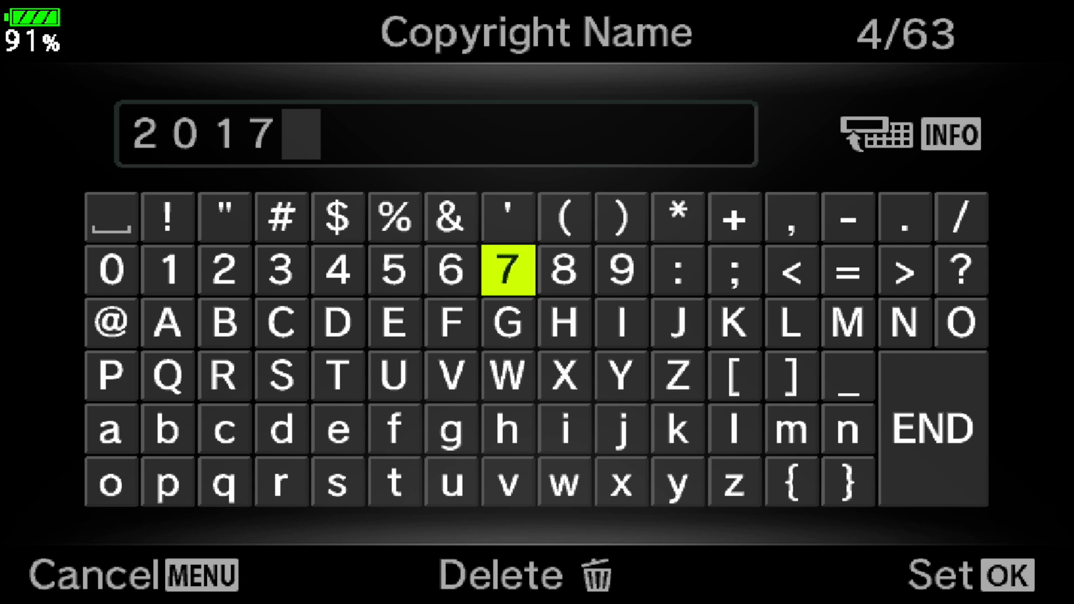
Step: Save 2017 as the Copyright Name and exit the menus to live view
{"action": "key", "text": "Right"}
{"action": "key", "text": "Right"}
{"action": "key", "text": "Right"}
{"action": "key", "text": "Right"}
{"action": "key", "text": "Right"}
{"action": "key", "text": "Right"}
{"action": "key", "text": "Right"}
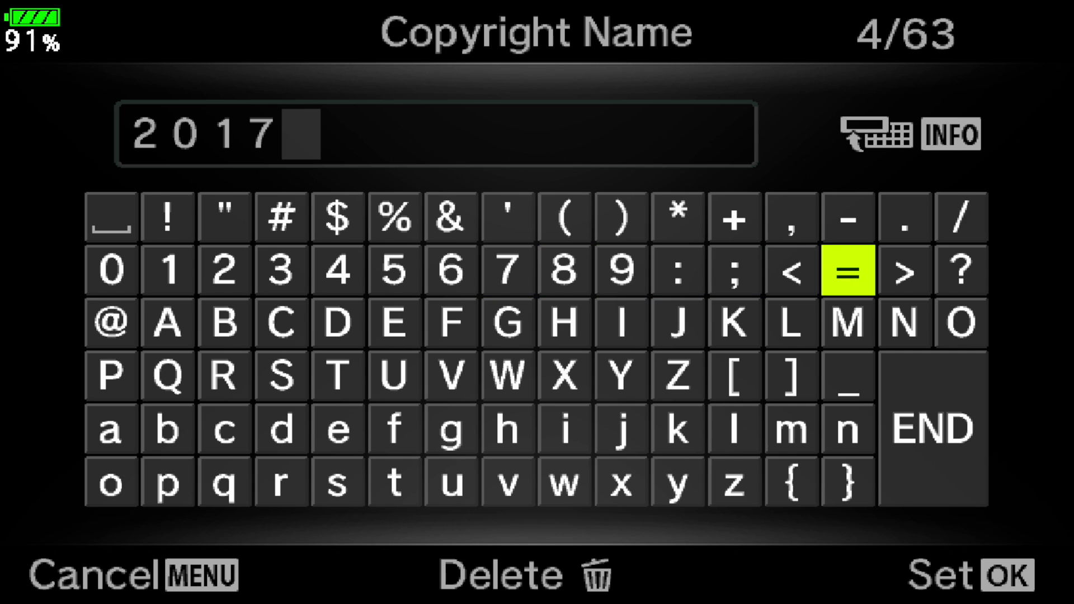
{"action": "key", "text": "Down"}
{"action": "key", "text": "Down"}
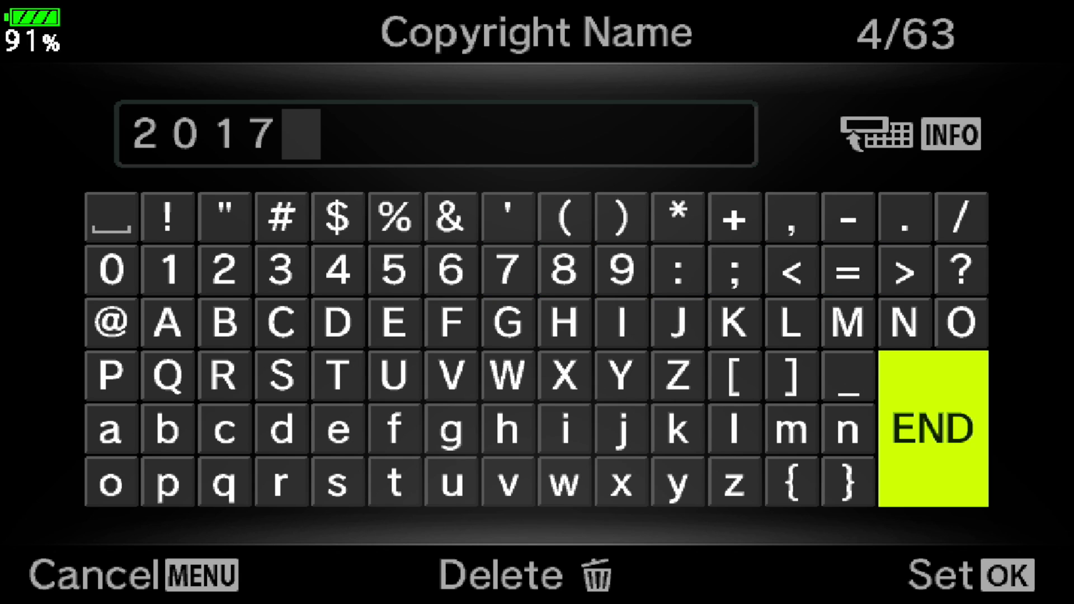
{"action": "key", "text": "Return"}
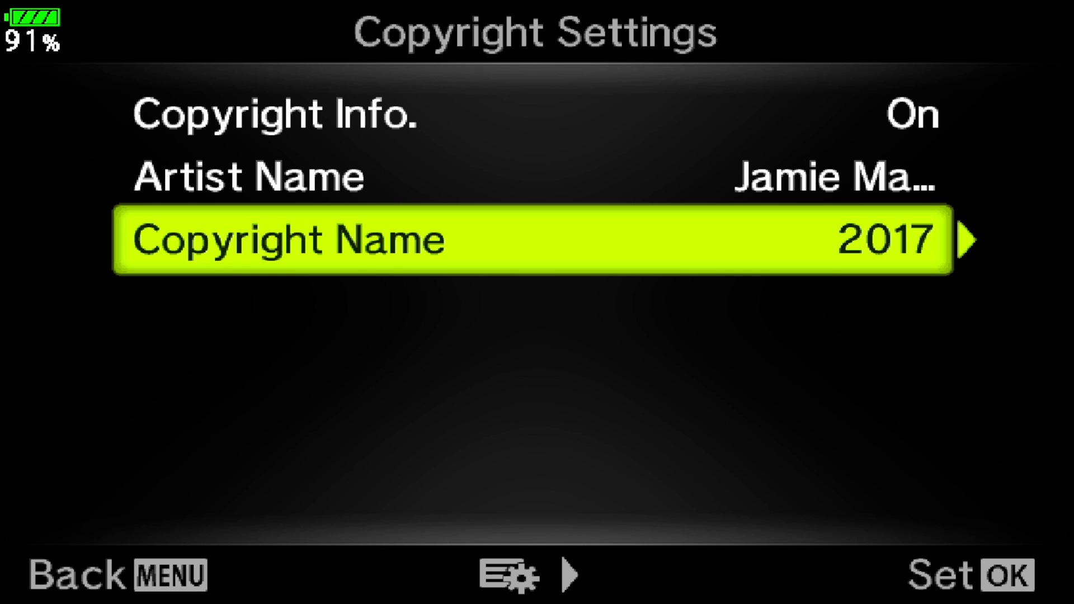
{"action": "key", "text": "Escape"}
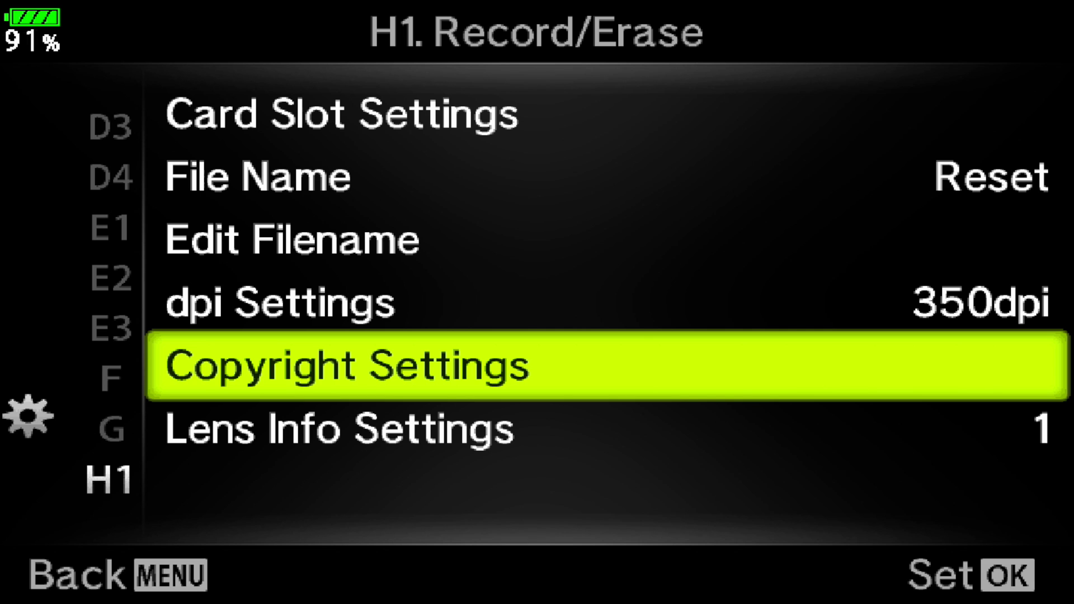
{"action": "key", "text": "Escape"}
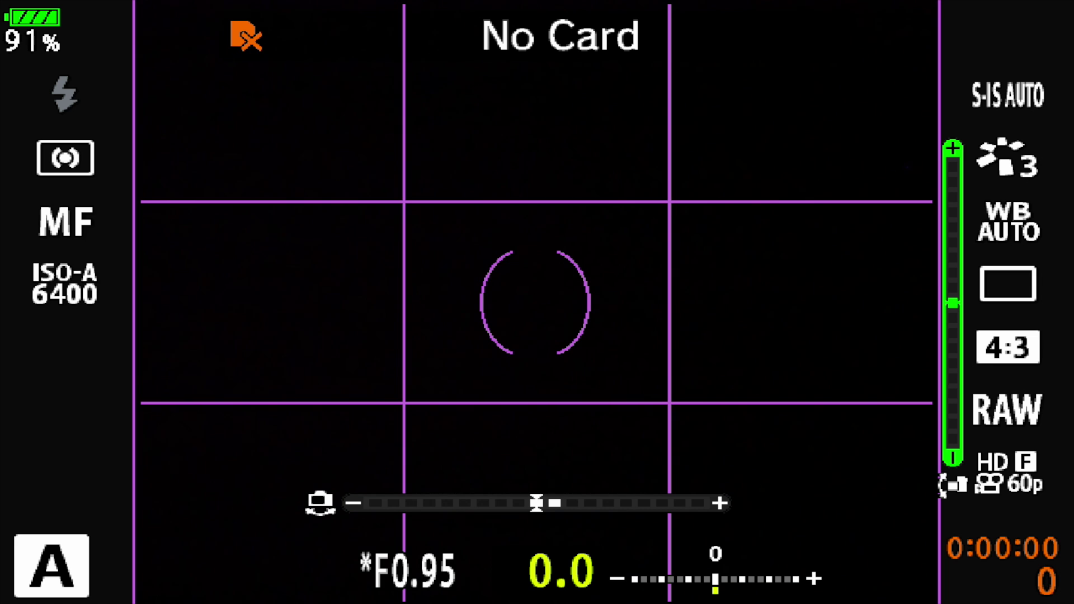